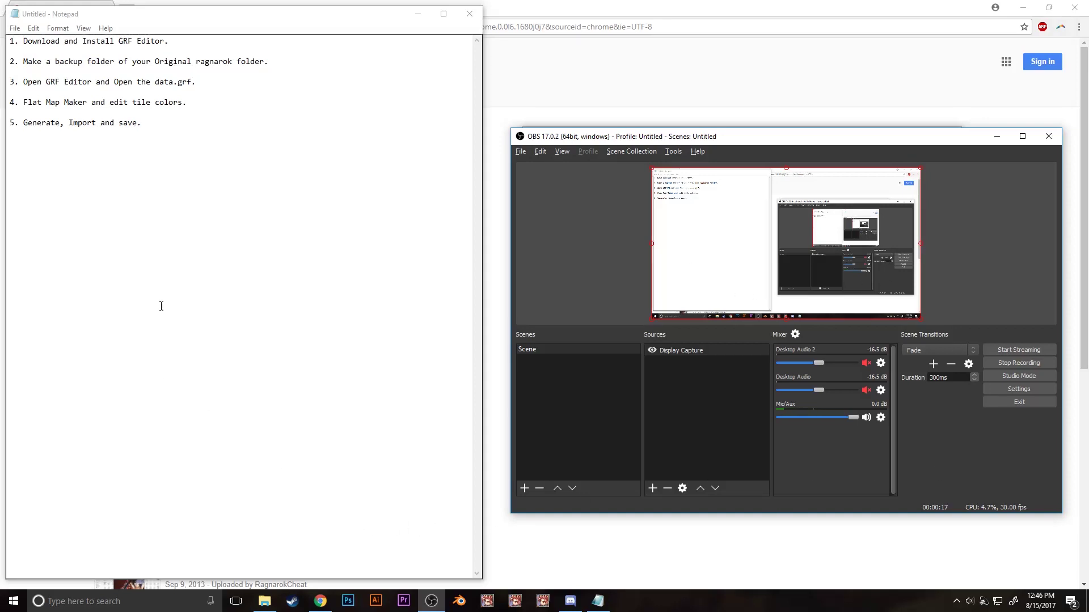
Step: Open the rAthena GRF Editor page from the search results and locate its MediaFire download link
{"action": "left_click", "coordinate": [171, 43]}
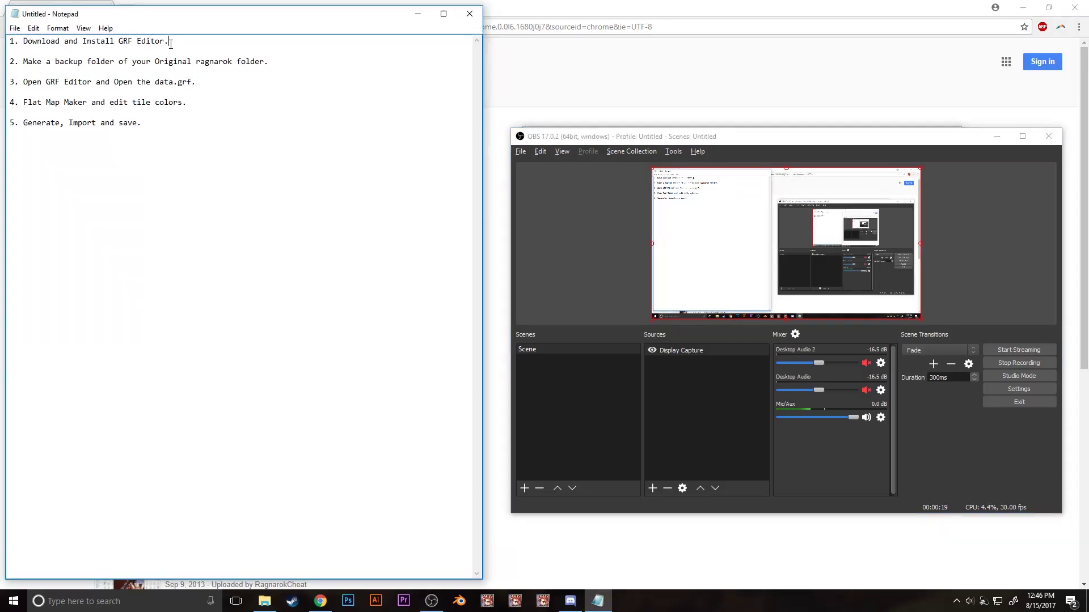
{"action": "left_click", "coordinate": [581, 72]}
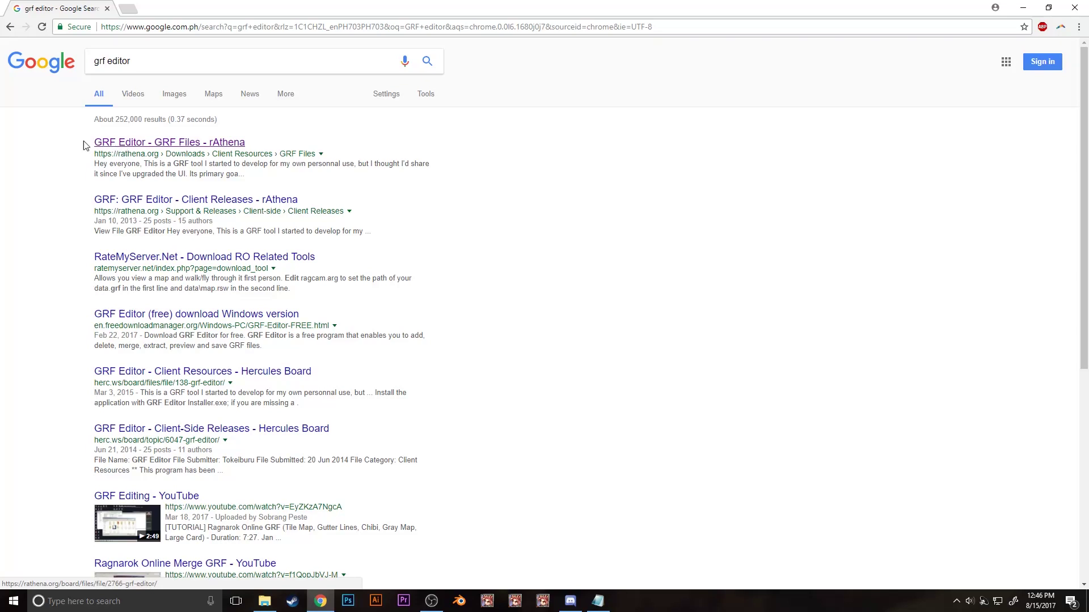
{"action": "left_click", "coordinate": [153, 146]}
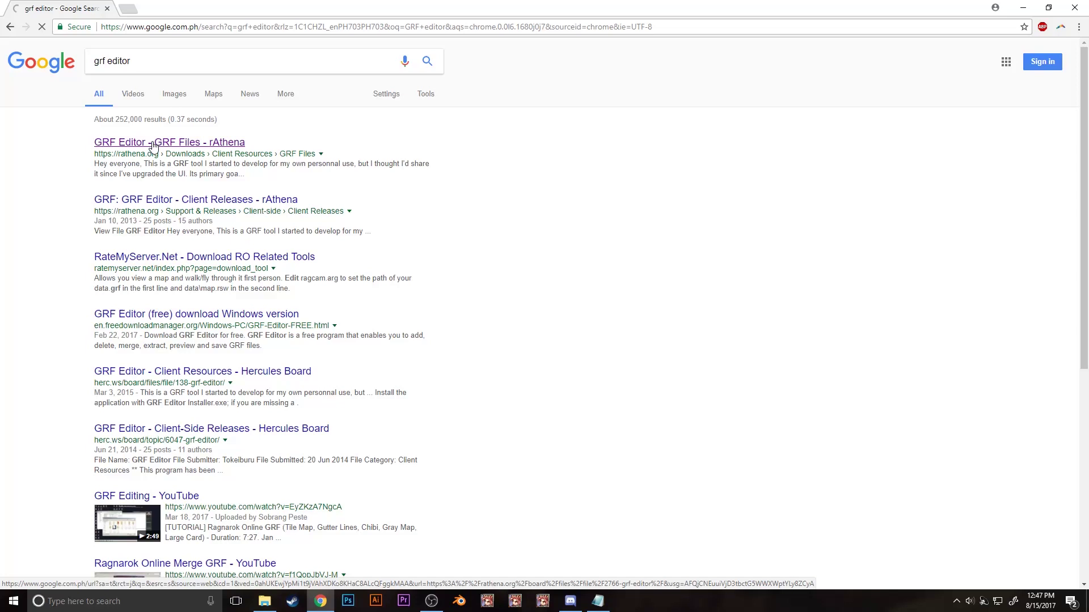
{"action": "scroll", "coordinate": [603, 465], "scroll_direction": "down", "scroll_amount": 1}
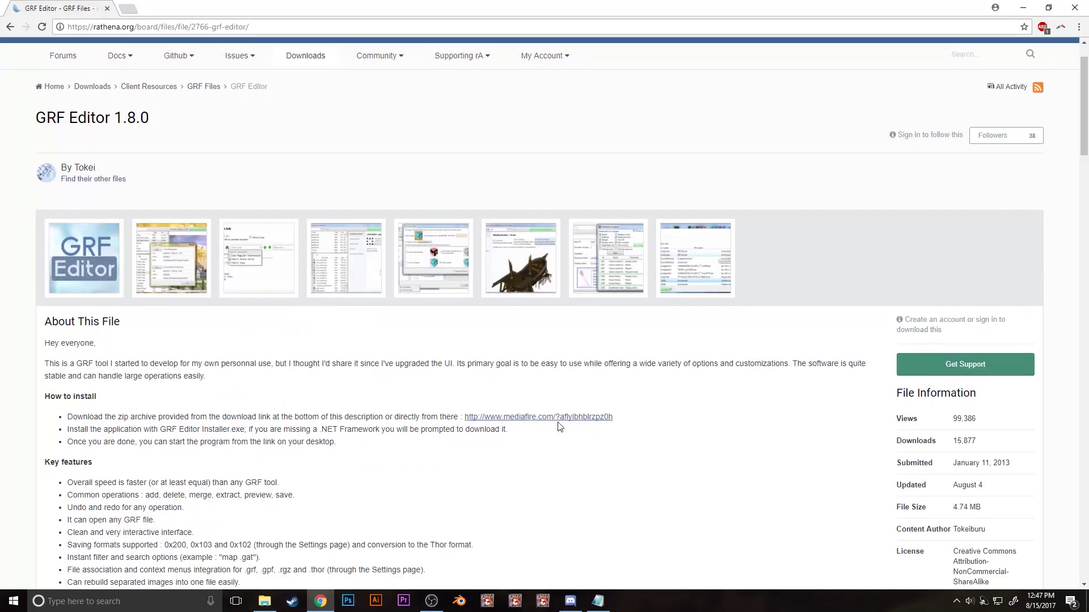
{"action": "scroll", "coordinate": [556, 431], "scroll_direction": "up", "scroll_amount": 1}
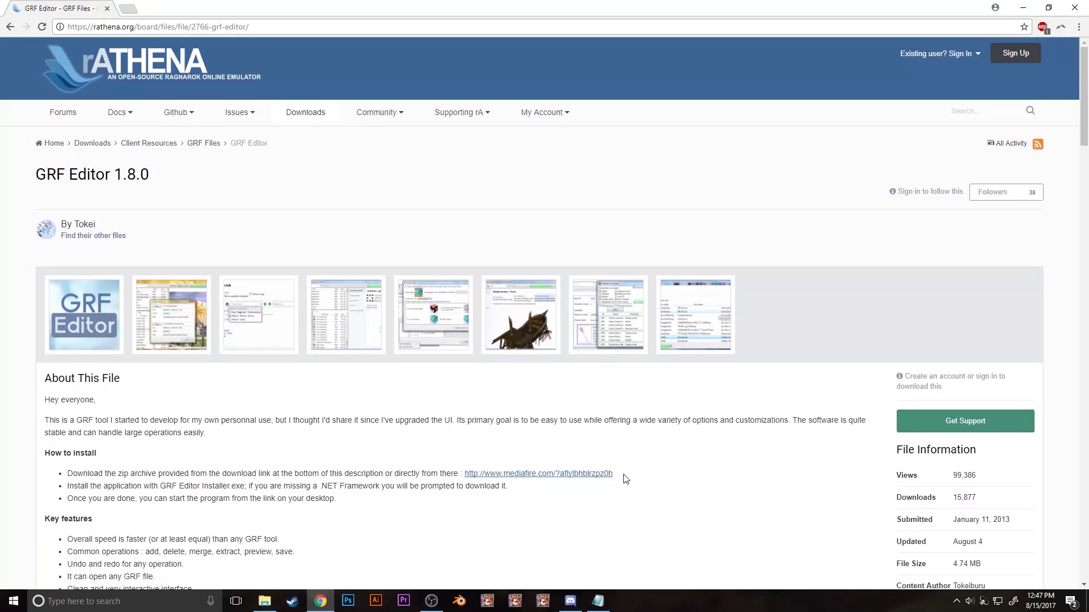
{"action": "left_click_drag", "start_coordinate": [626, 479], "coordinate": [473, 476]}
{"action": "left_click", "coordinate": [638, 482]}
Step: Switch to File Explorer and copy the original RagnarokOnline folder on New Volume (E:)
{"action": "left_click", "coordinate": [598, 601]}
{"action": "key", "text": "alt+Tab"}
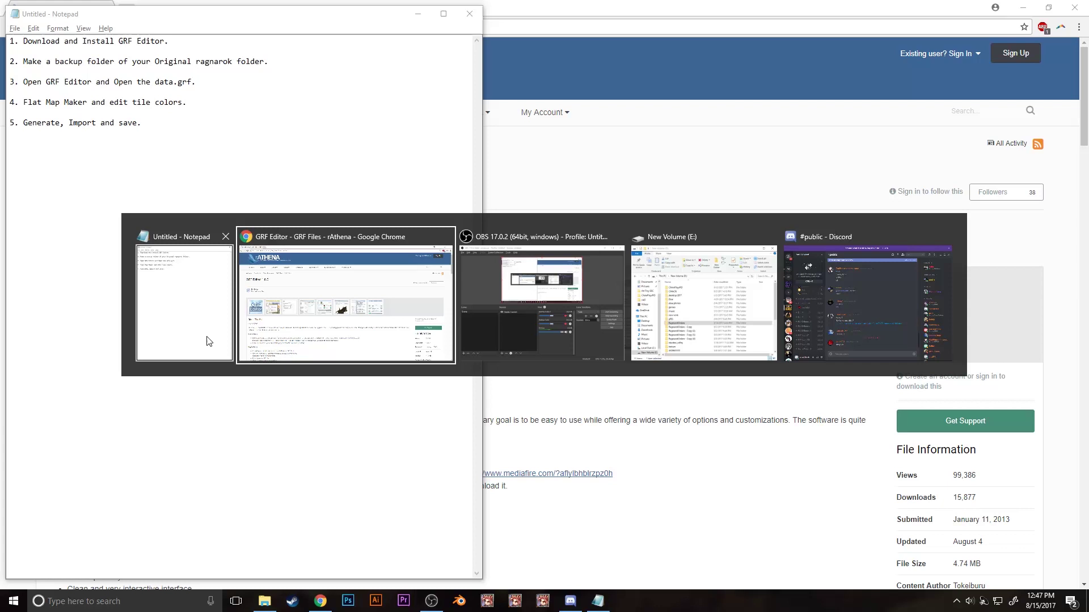
{"action": "key", "text": "alt+Tab"}
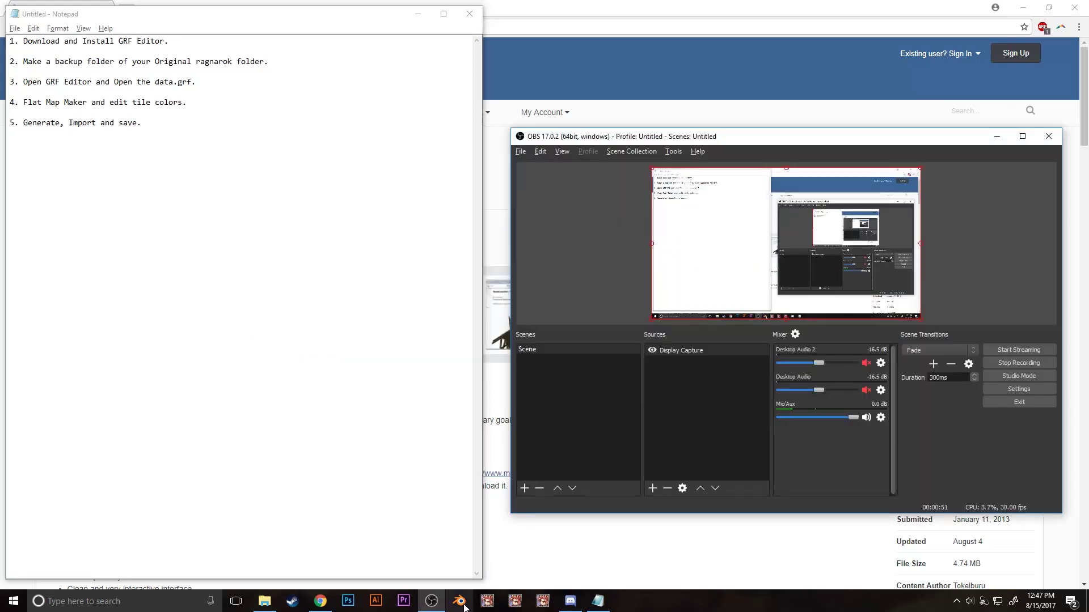
{"action": "left_click", "coordinate": [264, 601]}
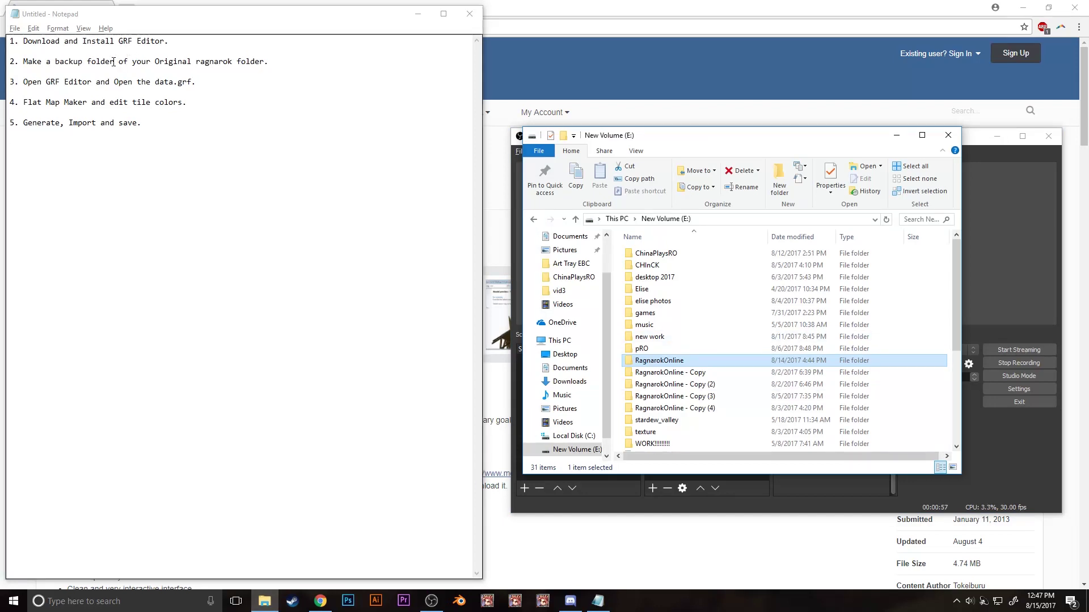
{"action": "left_click", "coordinate": [25, 61]}
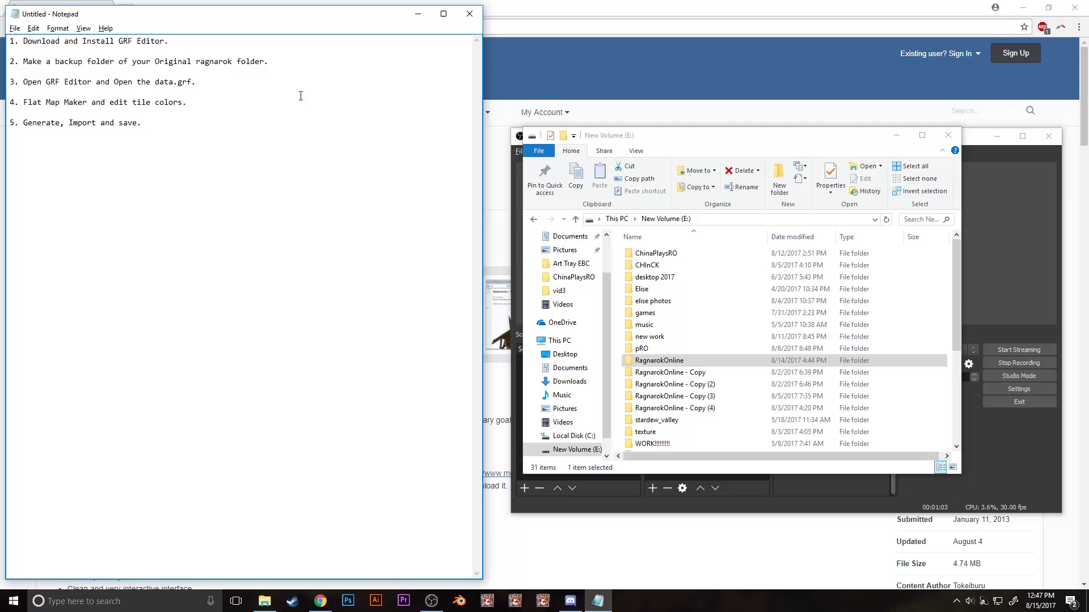
{"action": "left_click", "coordinate": [655, 365]}
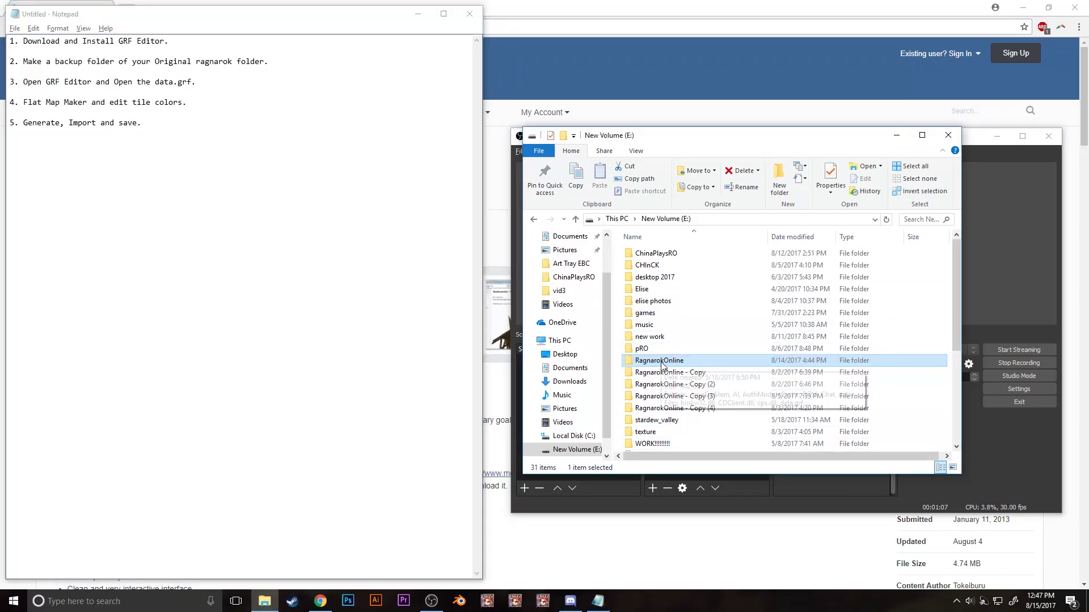
{"action": "left_click", "coordinate": [662, 386]}
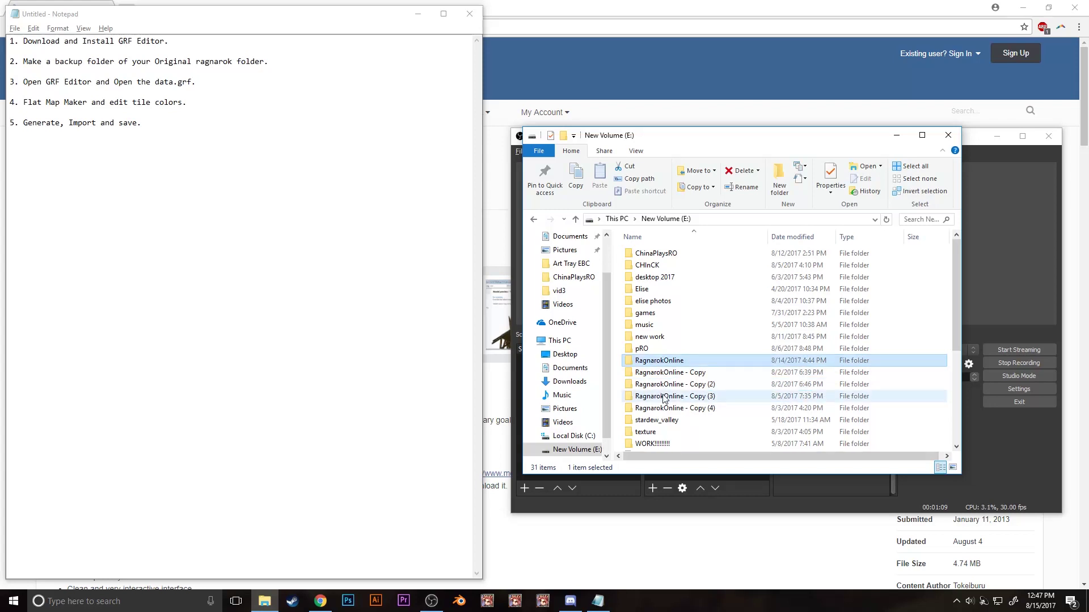
{"action": "left_click", "coordinate": [662, 361]}
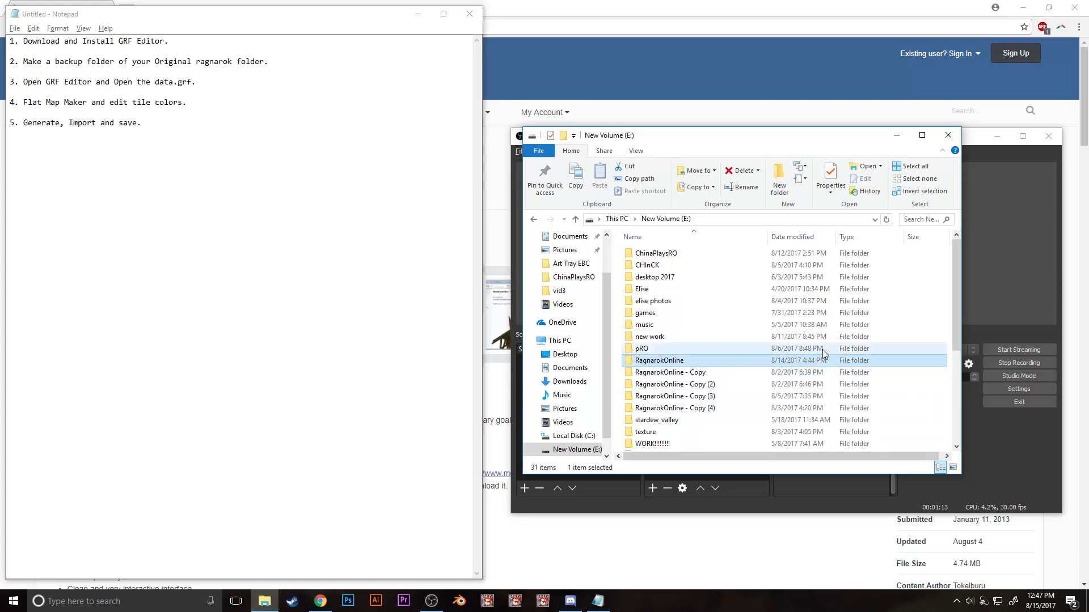
{"action": "key", "text": "ctrl+c"}
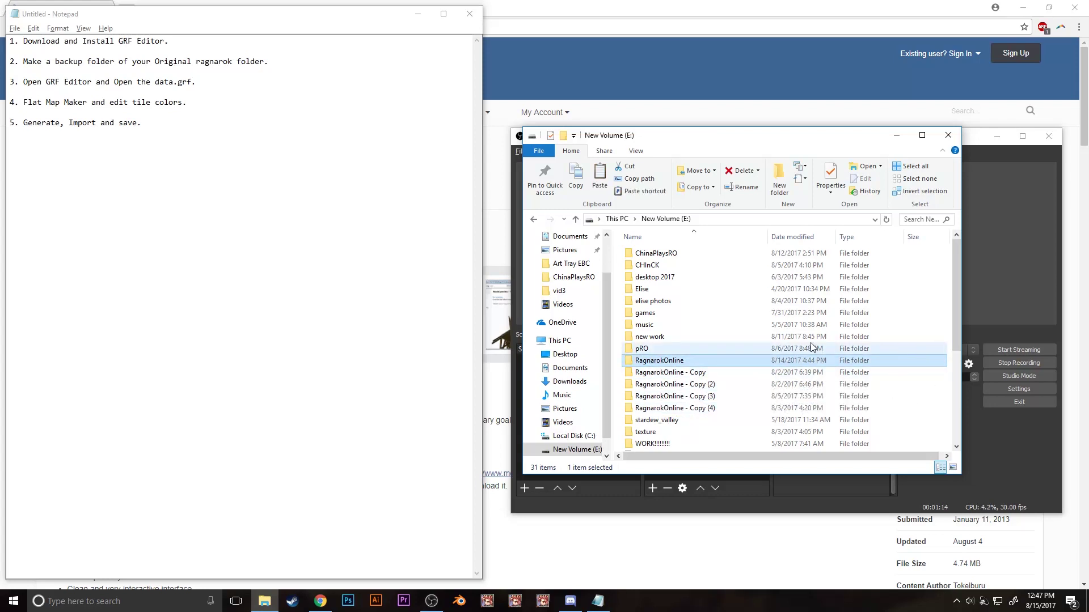
Step: Create a folder named "edit grf" on New Volume (E:) and paste the copied RagnarokOnline folder into it
{"action": "left_click", "coordinate": [781, 180]}
{"action": "type", "text": "edit grf"}
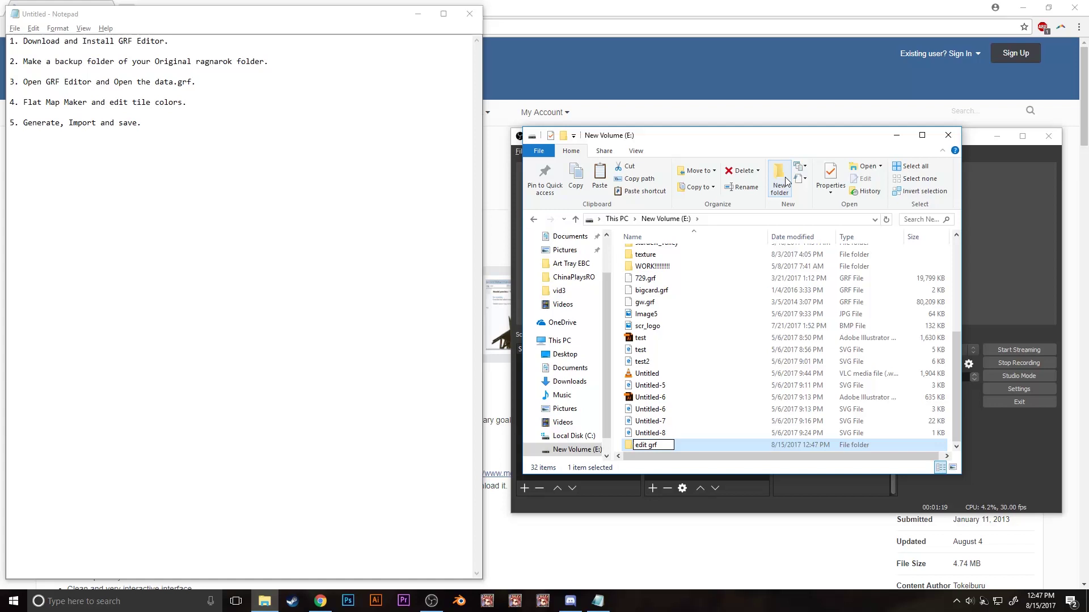
{"action": "key", "text": "Return"}
{"action": "key", "text": "Return"}
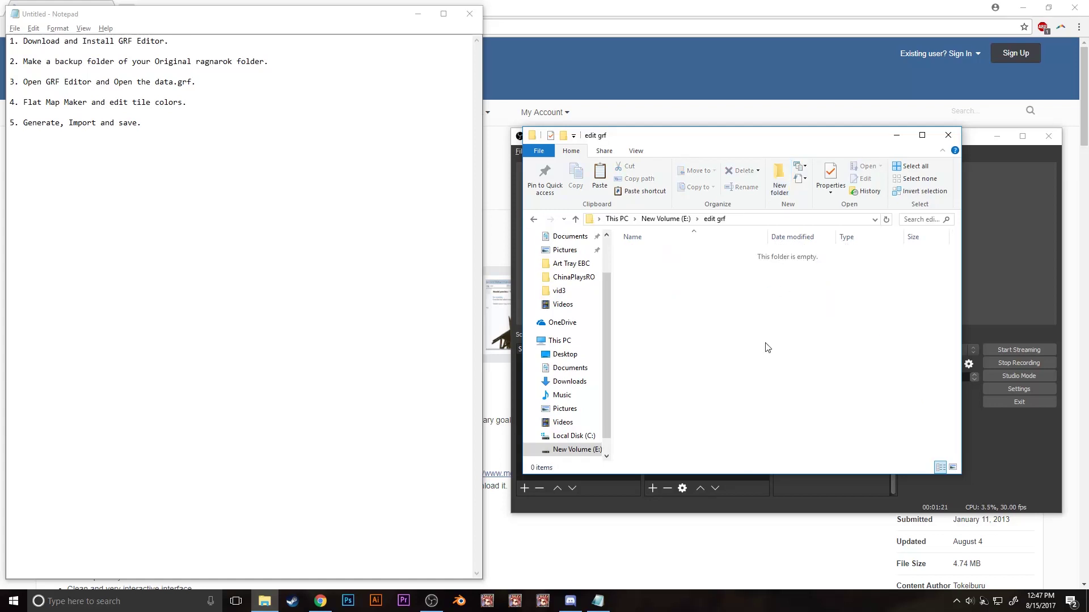
{"action": "key", "text": "ctrl+v"}
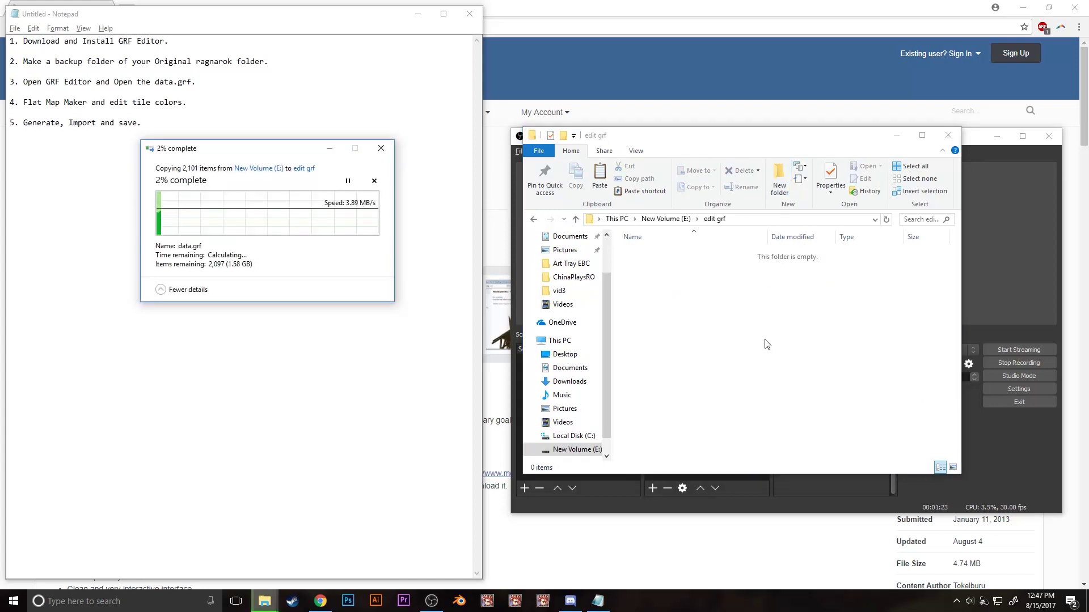
{"action": "left_click_drag", "start_coordinate": [256, 216], "coordinate": [275, 243]}
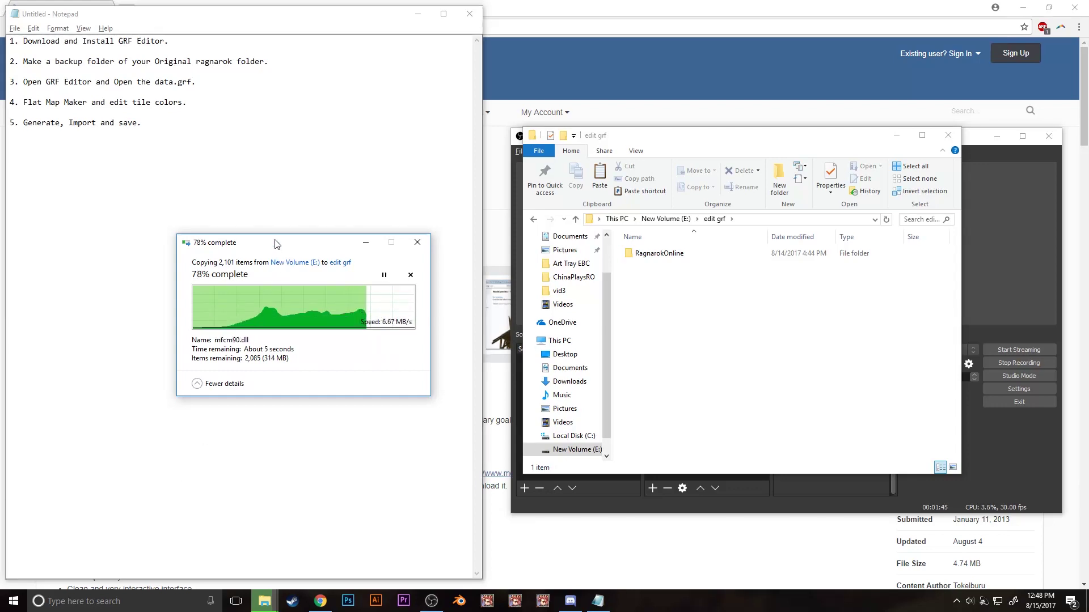
{"action": "left_click_drag", "start_coordinate": [276, 244], "coordinate": [301, 290]}
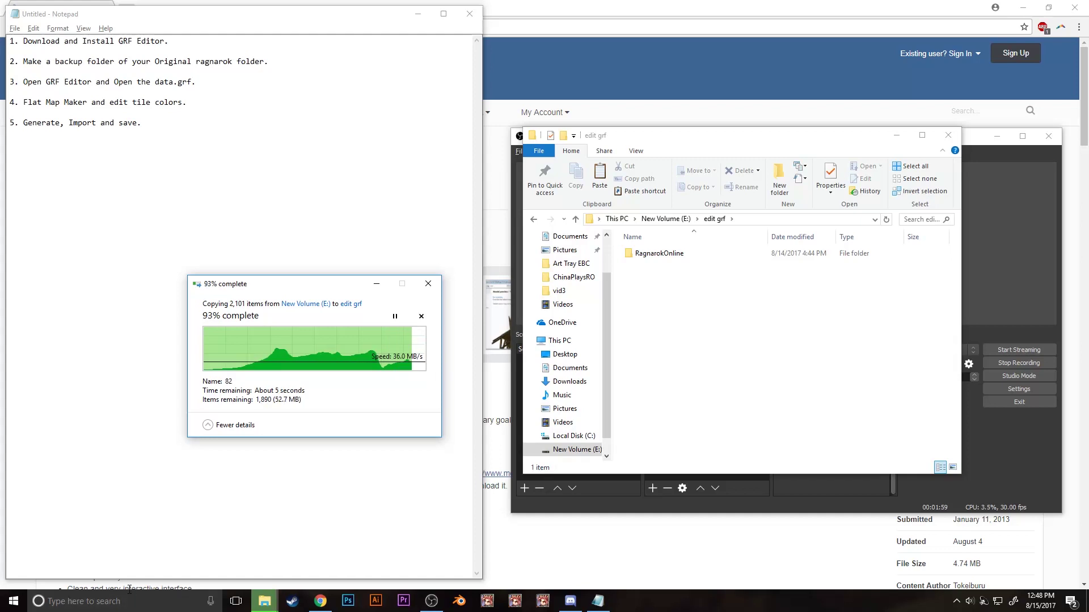
Step: Find and launch the GRF Editor desktop app, then move its window clear of the notes
{"action": "left_click", "coordinate": [142, 608]}
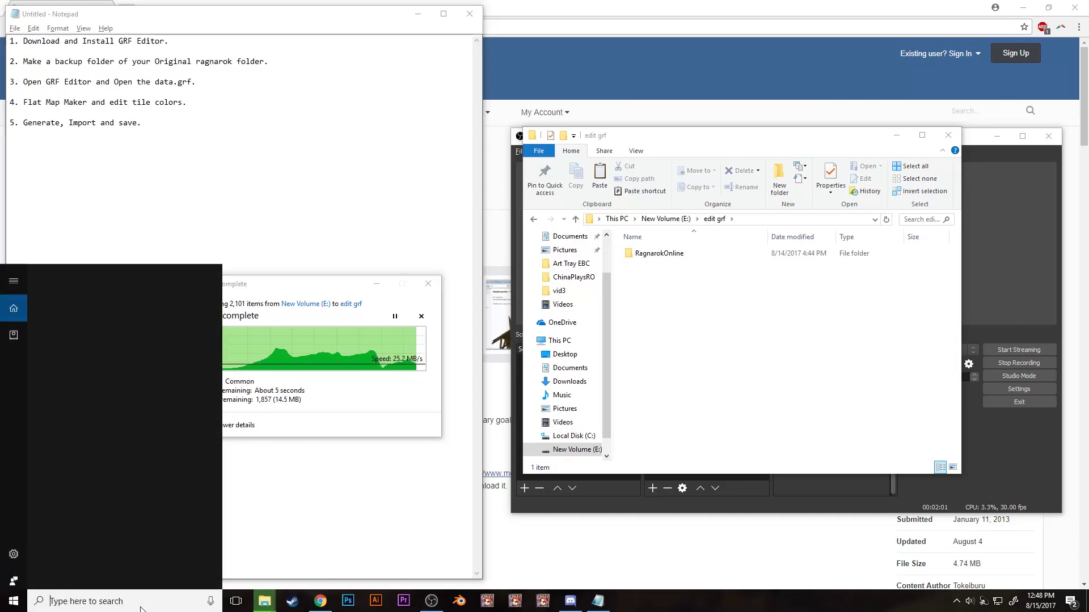
{"action": "type", "text": "GRF e"}
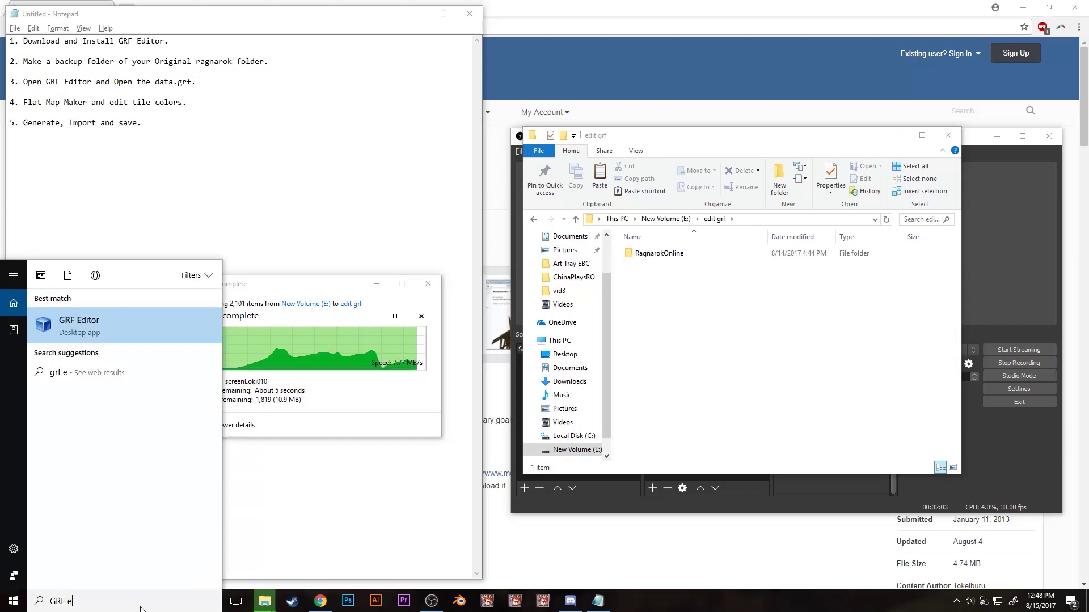
{"action": "left_click", "coordinate": [211, 329]}
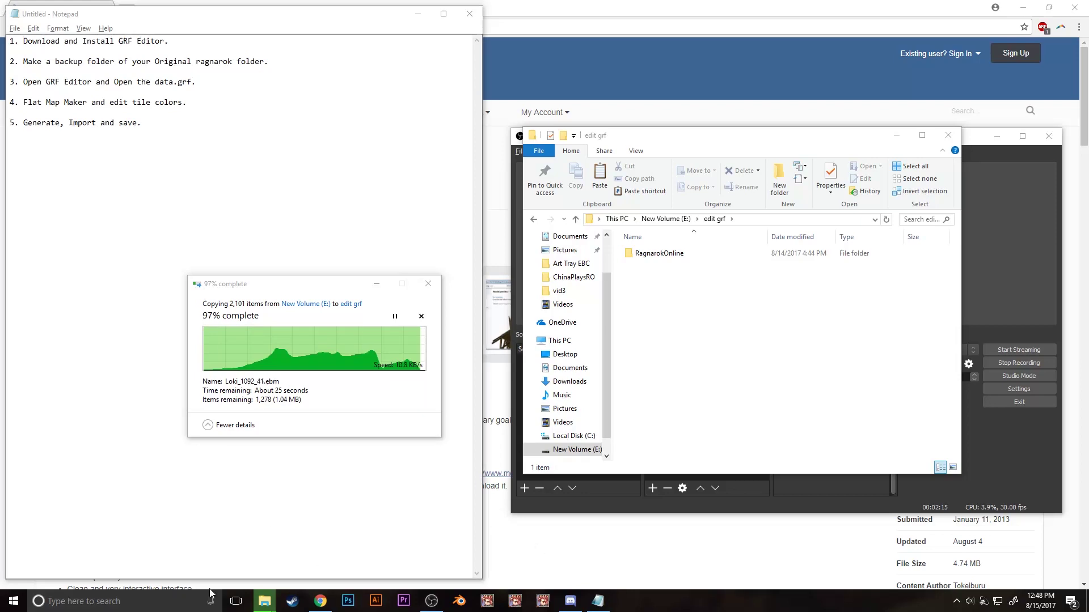
{"action": "mouse_move", "coordinate": [262, 600]}
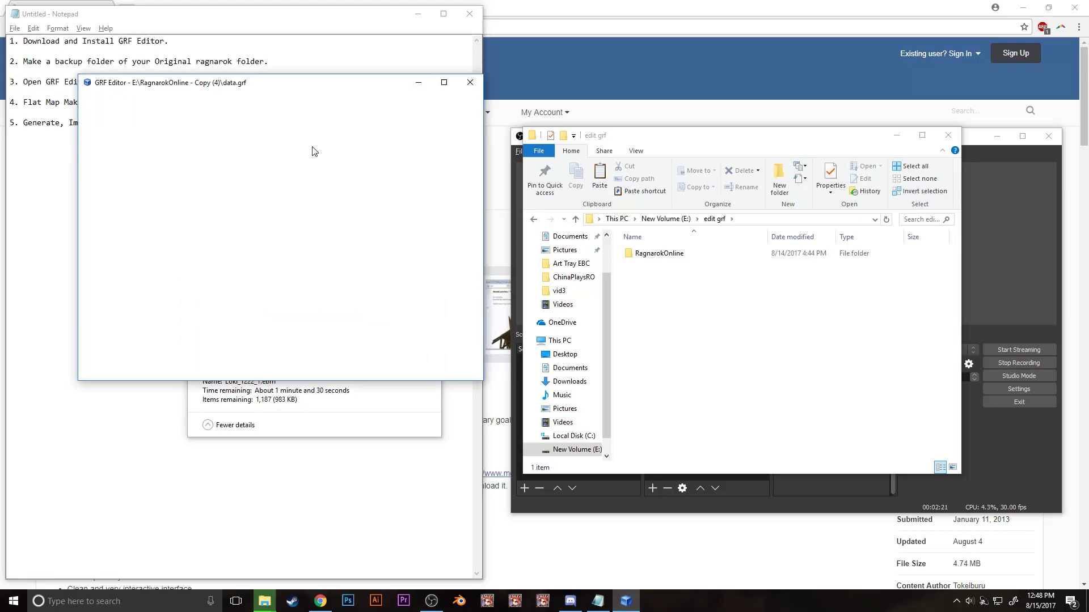
{"action": "left_click_drag", "start_coordinate": [266, 87], "coordinate": [770, 260]}
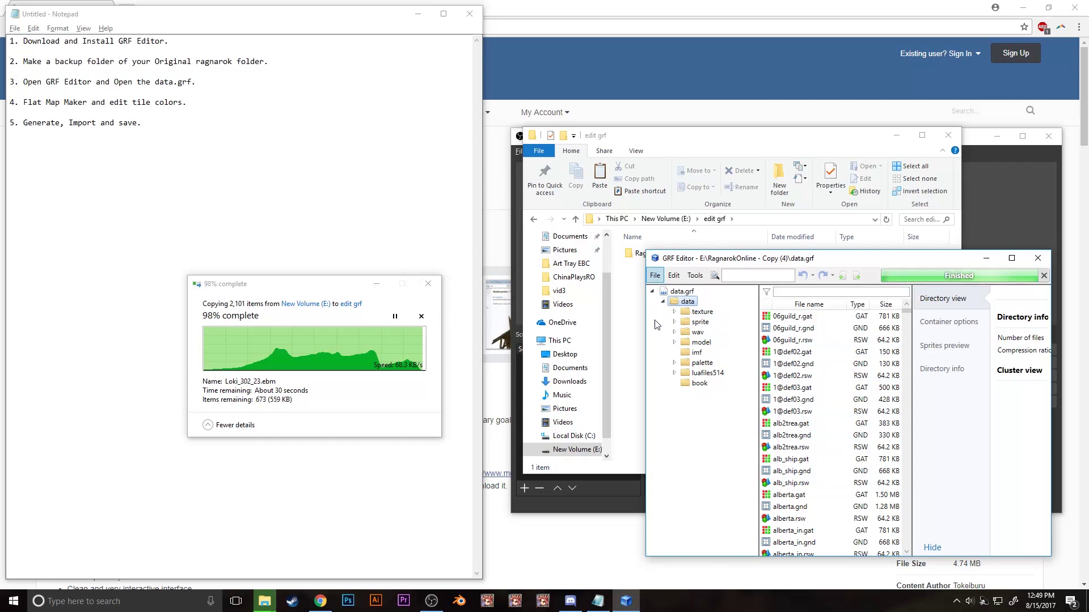
Step: Close the currently loaded GRF and move the editor window clear of the File Explorer window
{"action": "left_click", "coordinate": [654, 275]}
{"action": "left_click", "coordinate": [635, 331]}
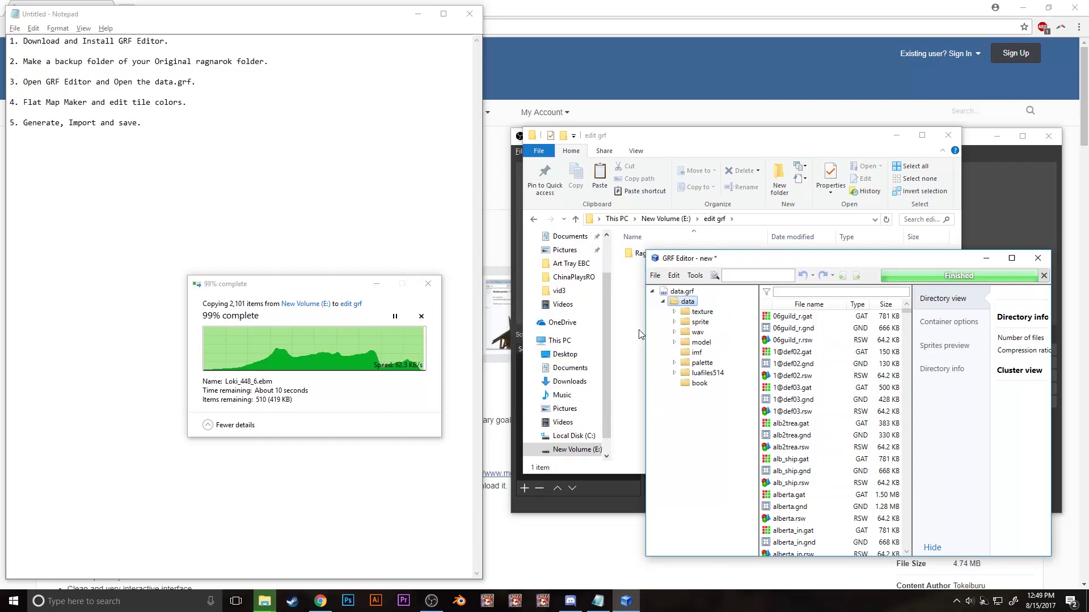
{"action": "left_click_drag", "start_coordinate": [846, 265], "coordinate": [762, 290]}
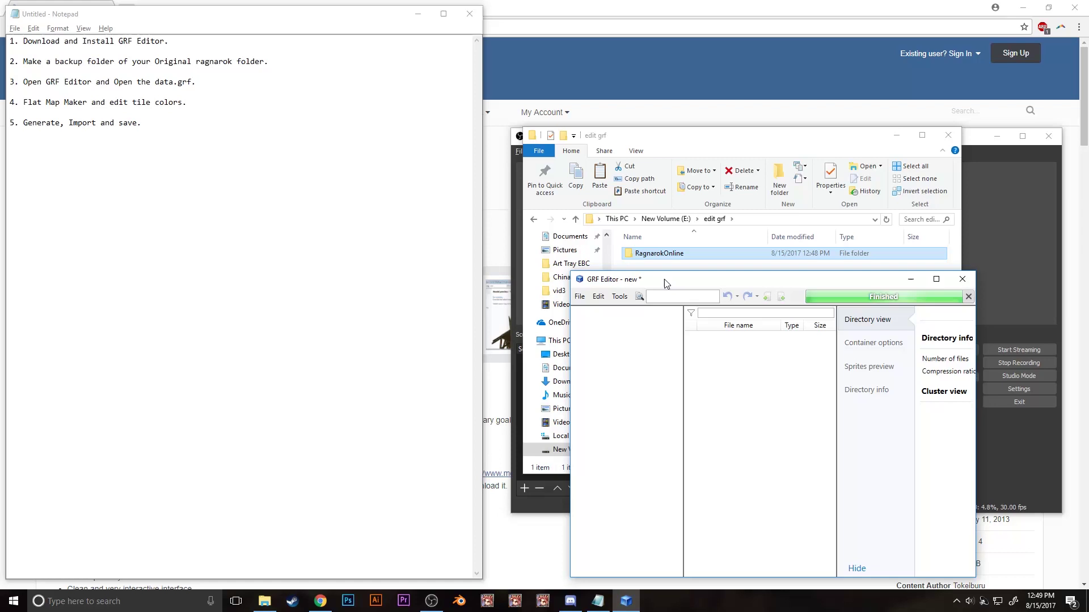
{"action": "left_click_drag", "start_coordinate": [665, 279], "coordinate": [162, 209]}
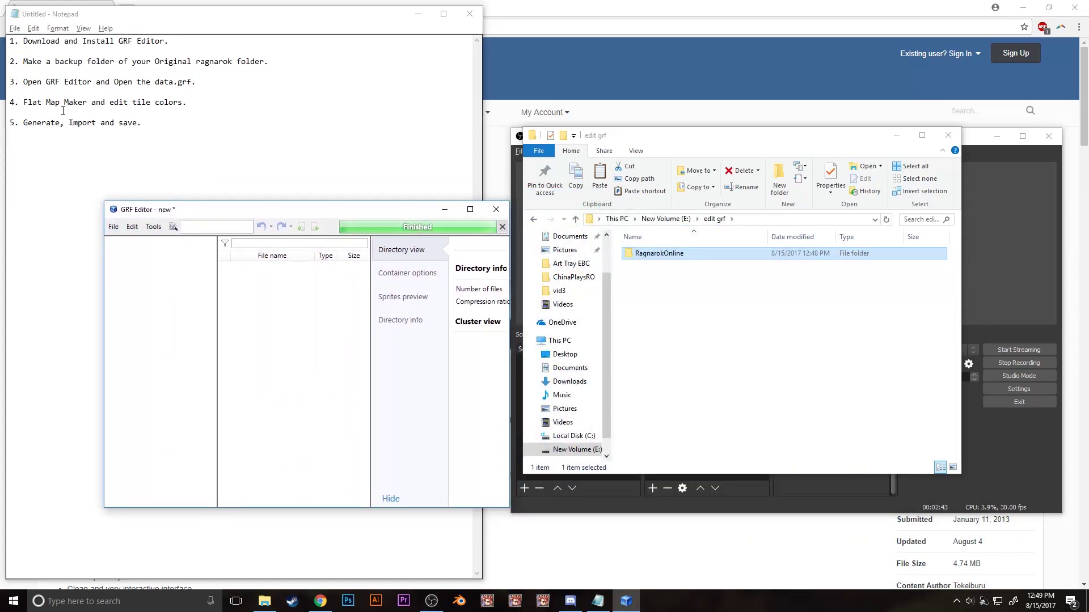
Step: Open data.grf from the RagnarokOnline folder inside "edit grf" on New Volume (E:)
{"action": "left_click", "coordinate": [114, 226]}
{"action": "mouse_move", "coordinate": [80, 268]}
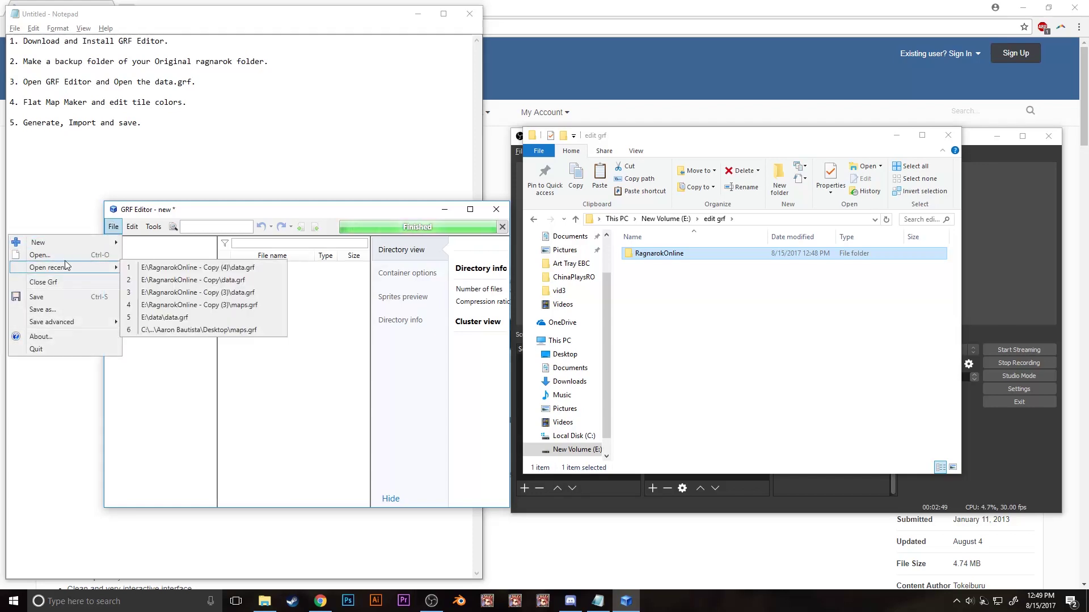
{"action": "left_click", "coordinate": [67, 257]}
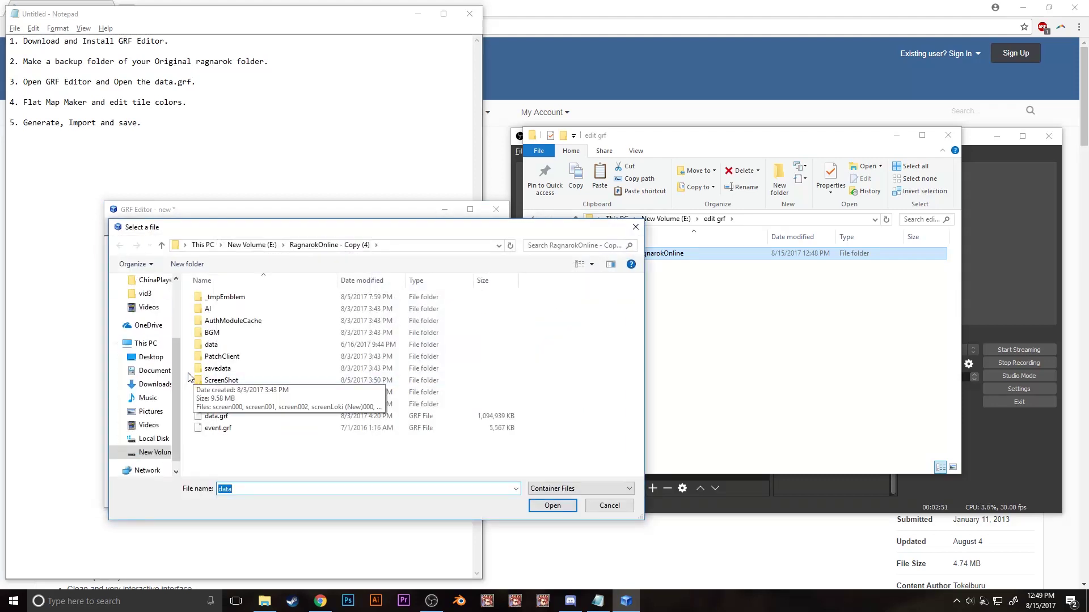
{"action": "left_click", "coordinate": [154, 454]}
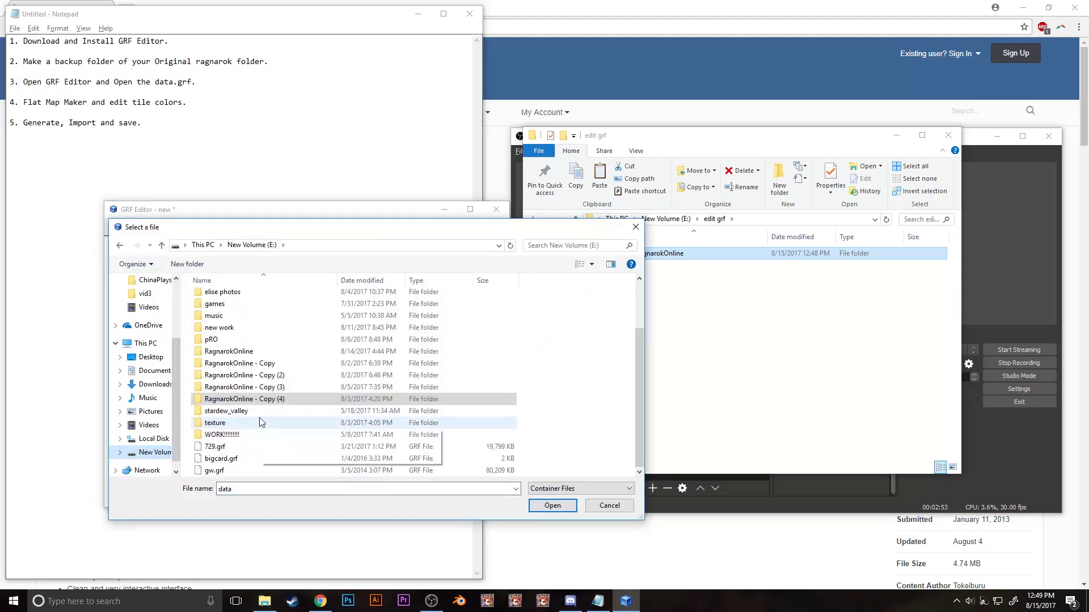
{"action": "scroll", "coordinate": [258, 417], "scroll_direction": "down", "scroll_amount": 3}
{"action": "scroll", "coordinate": [262, 433], "scroll_direction": "up", "scroll_amount": 3}
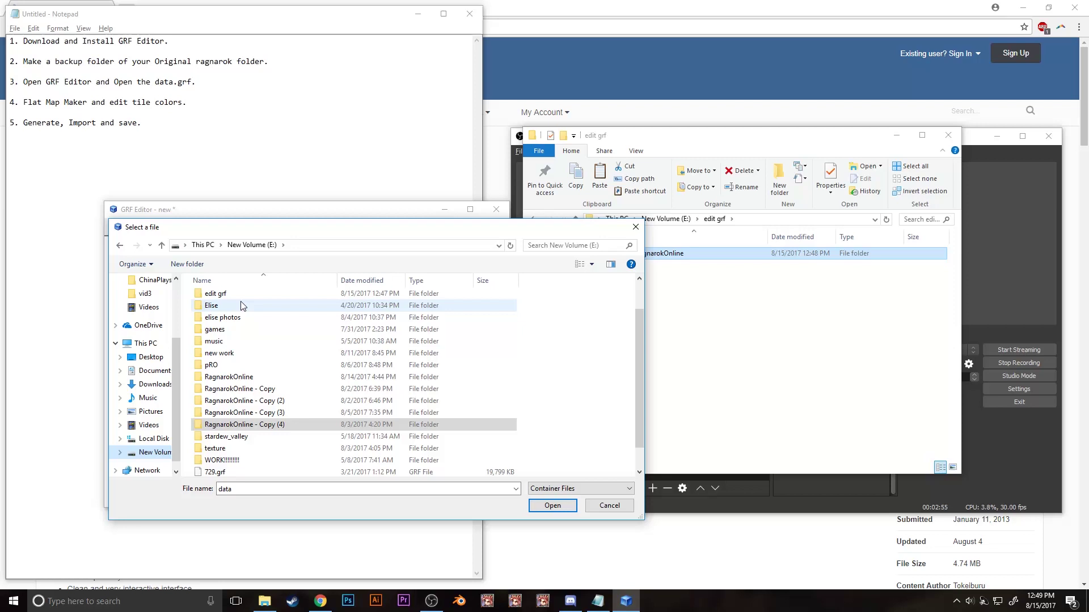
{"action": "double_click", "coordinate": [218, 296]}
{"action": "double_click", "coordinate": [218, 297]}
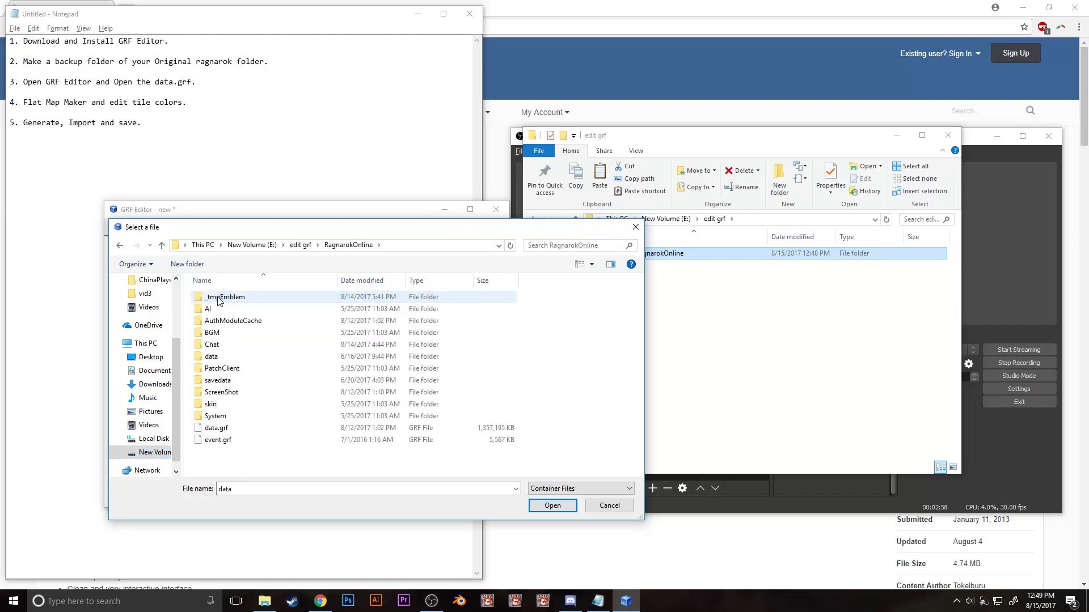
{"action": "left_click", "coordinate": [227, 430]}
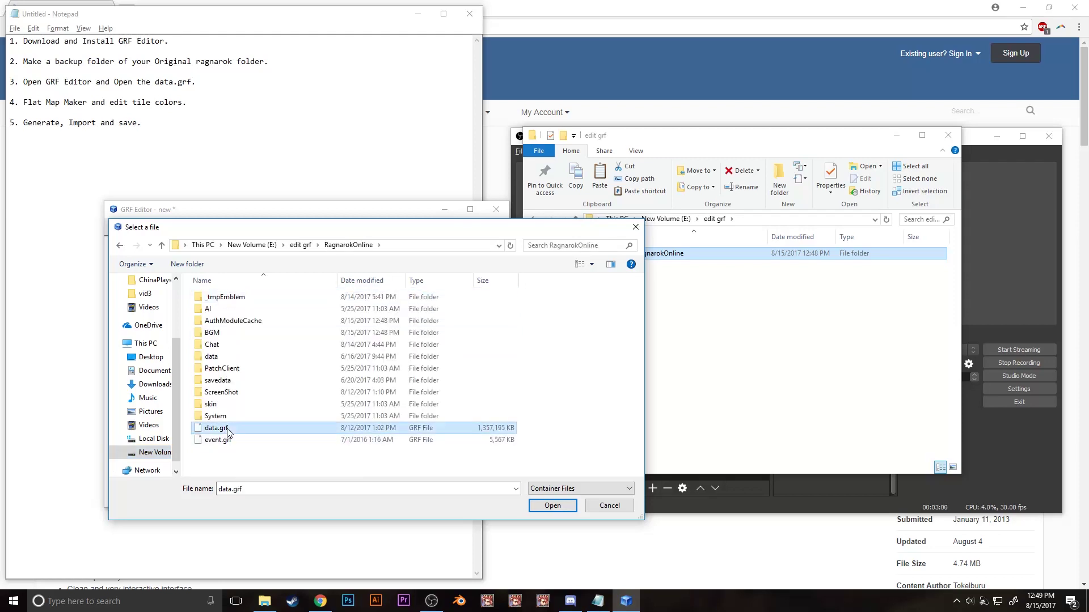
{"action": "left_click", "coordinate": [552, 505]}
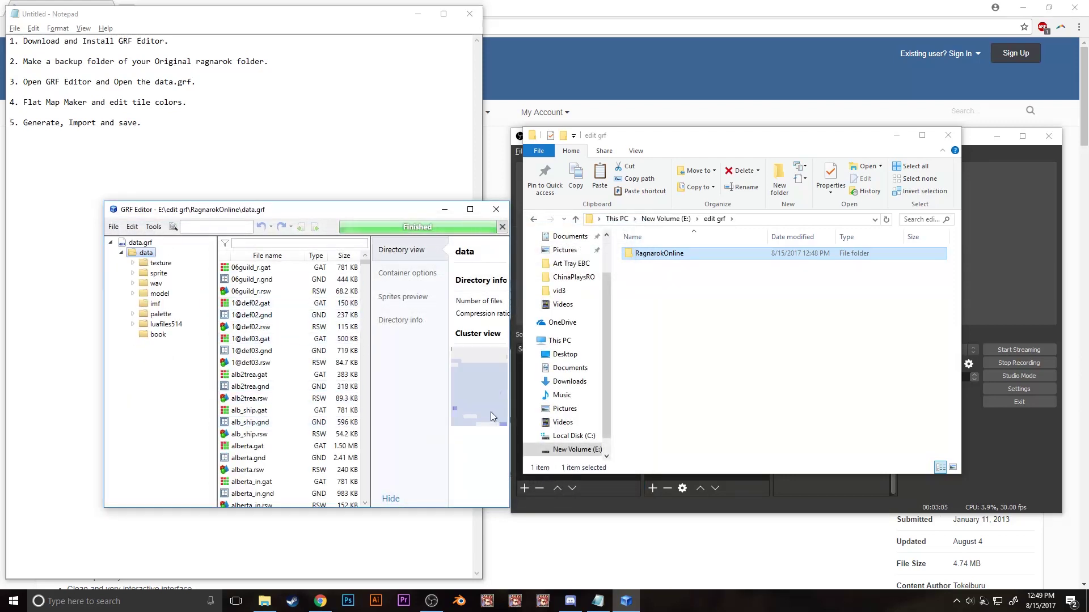
Step: Widen the GRF Editor window and its file list, and move the window below the notes' text
{"action": "left_click_drag", "start_coordinate": [509, 403], "coordinate": [581, 402]}
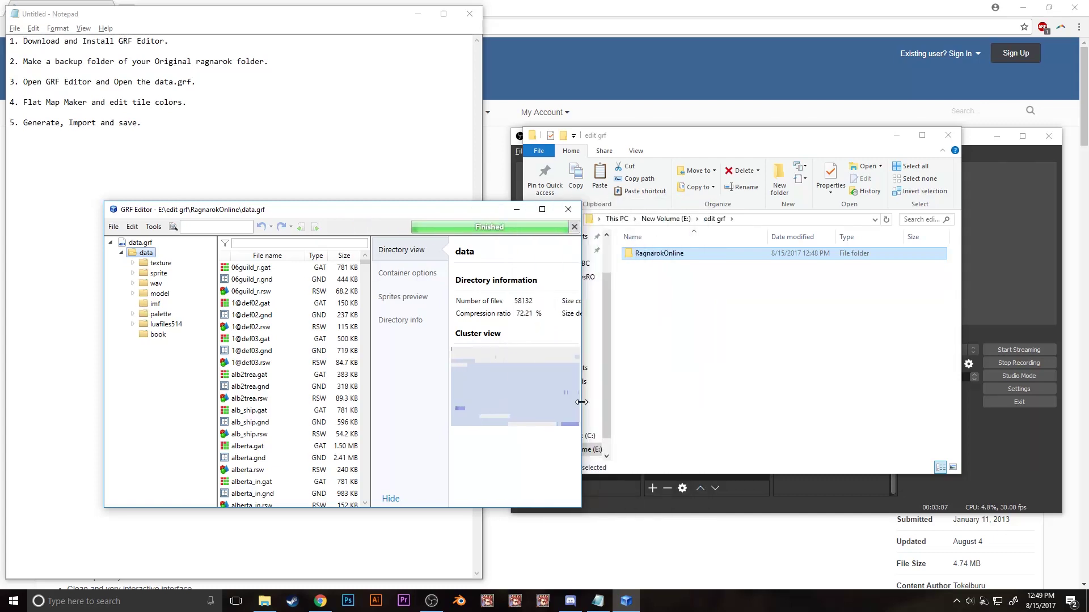
{"action": "left_click_drag", "start_coordinate": [370, 386], "coordinate": [417, 381]}
{"action": "left_click_drag", "start_coordinate": [269, 209], "coordinate": [225, 165]}
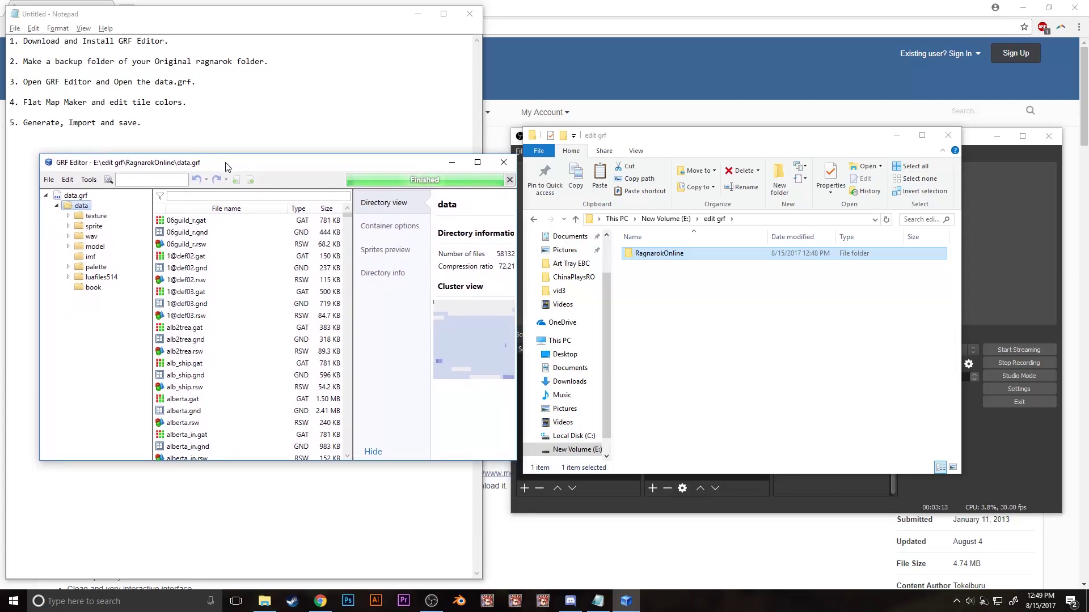
{"action": "left_click", "coordinate": [49, 179]}
{"action": "left_click", "coordinate": [49, 180]}
{"action": "left_click", "coordinate": [49, 180]}
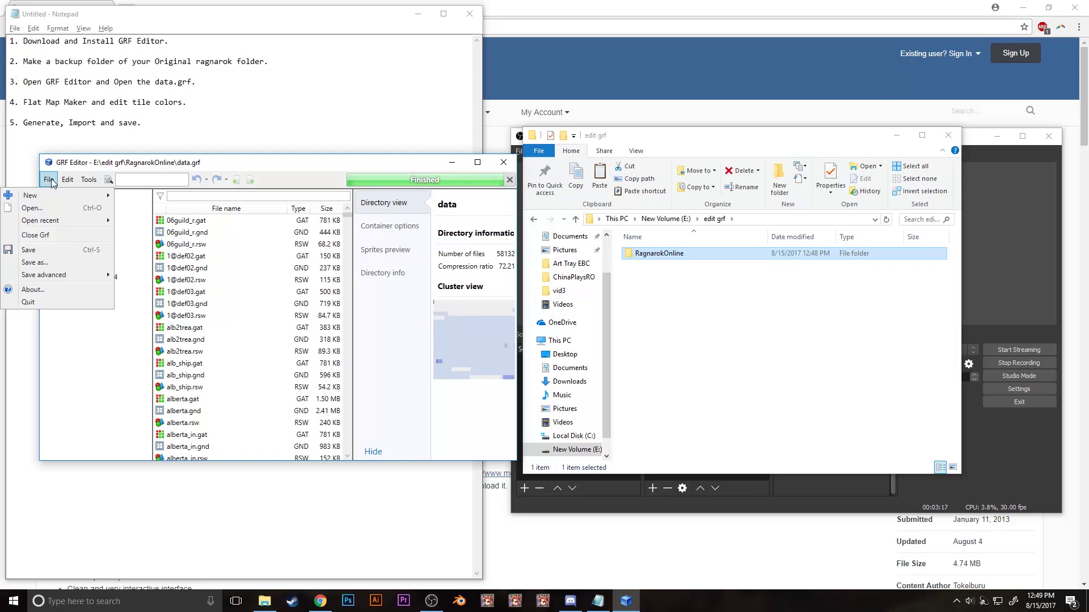
{"action": "left_click", "coordinate": [103, 345]}
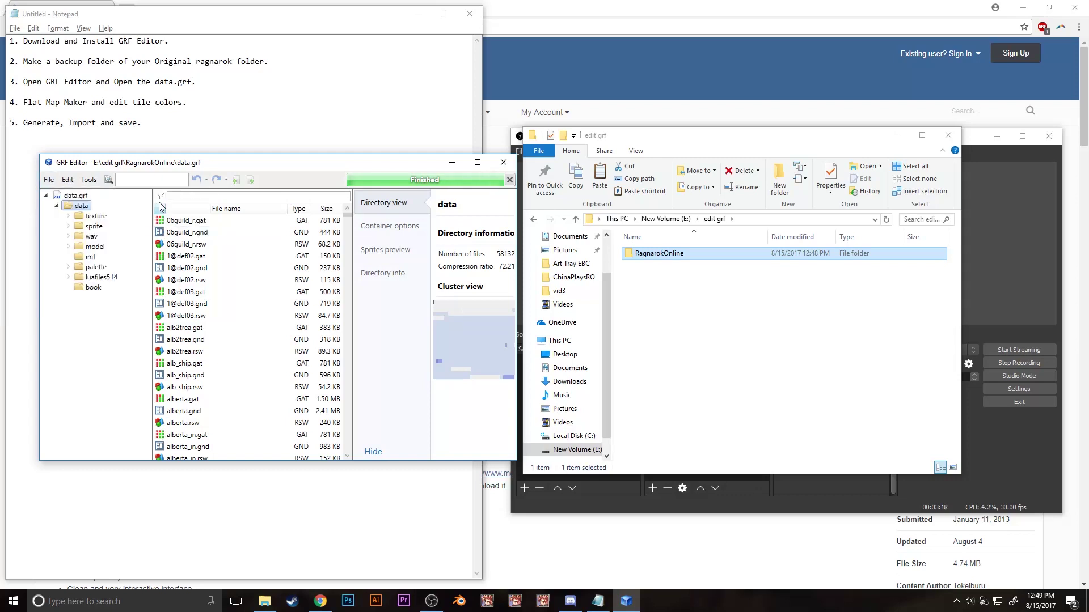
Step: Open the Flat maps maker tool, shift its window lower, and show its Texture maker settings
{"action": "left_click", "coordinate": [89, 180]}
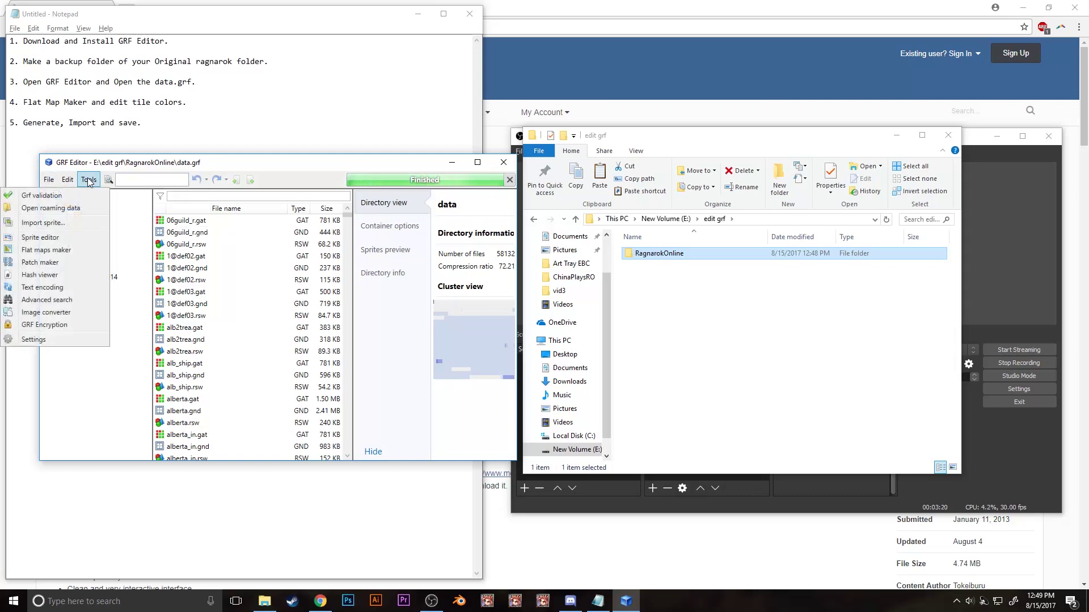
{"action": "left_click", "coordinate": [59, 254]}
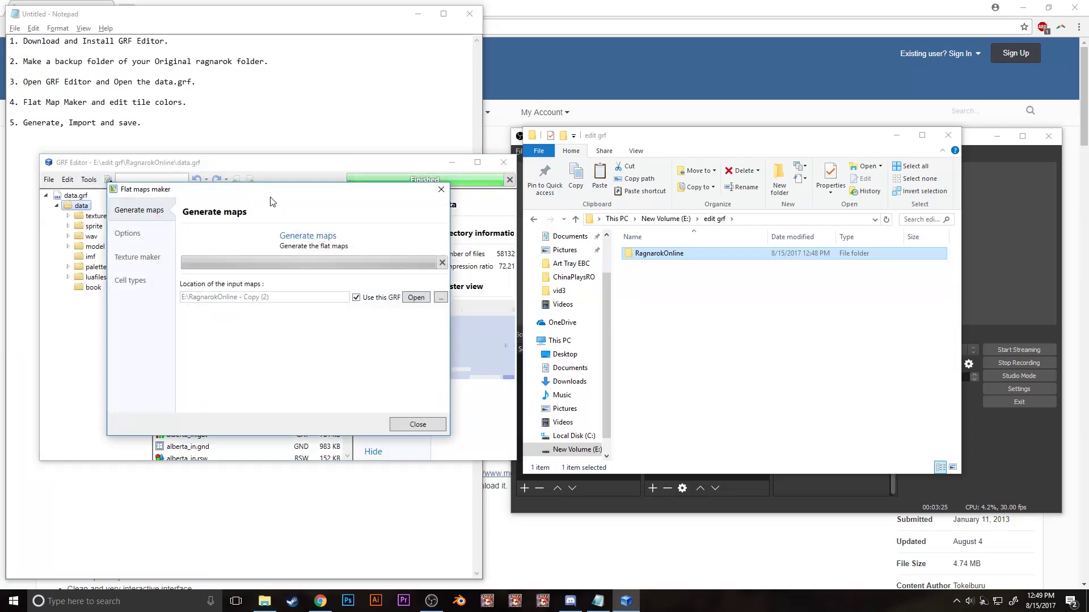
{"action": "left_click_drag", "start_coordinate": [242, 198], "coordinate": [335, 249]}
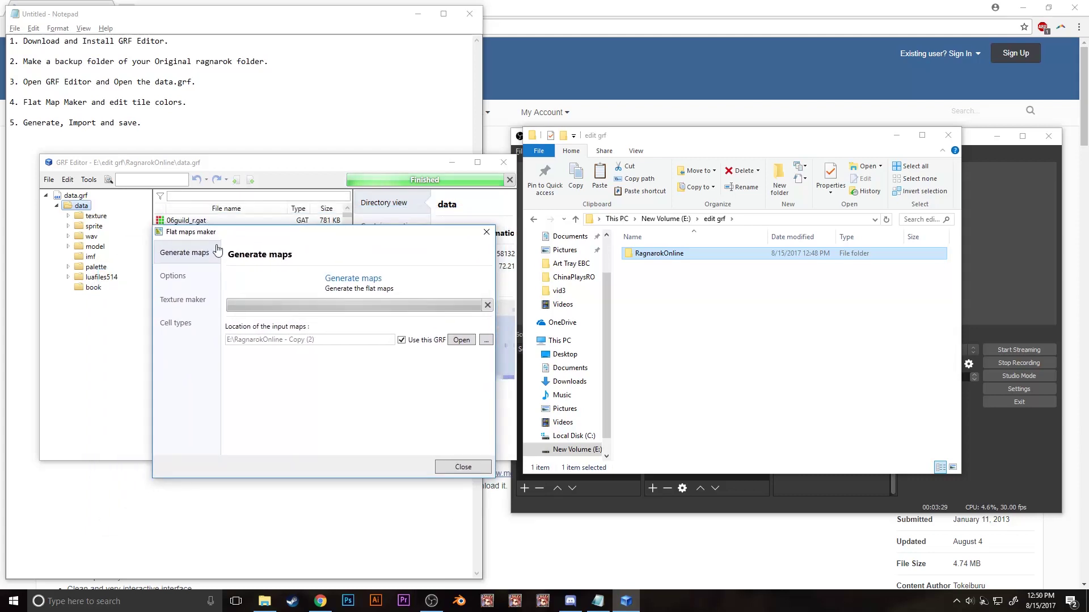
{"action": "left_click", "coordinate": [201, 308]}
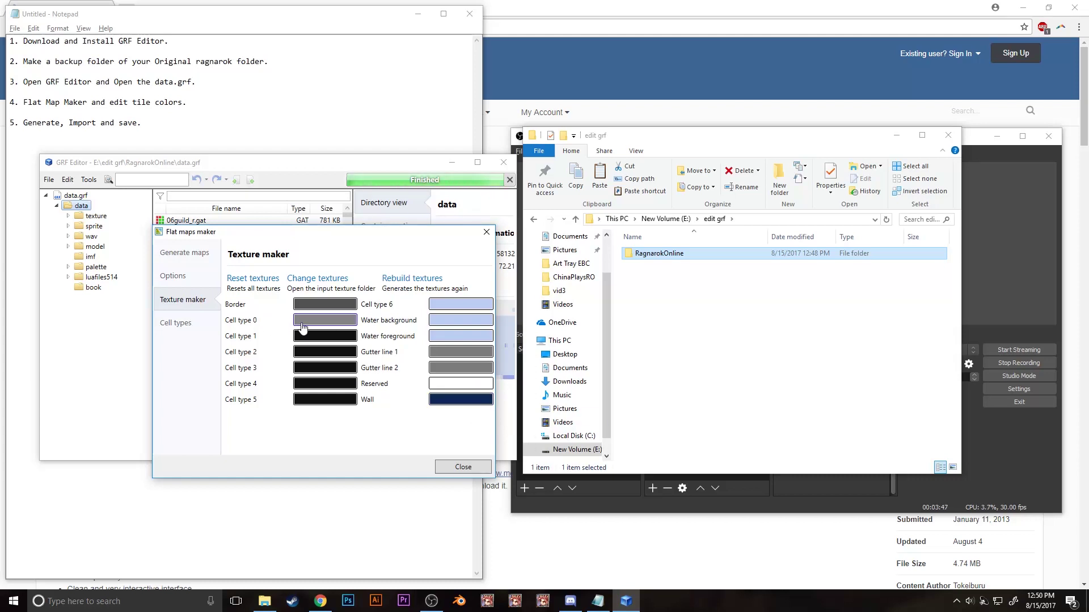
Step: Set the Gutter line 1 color to a dark brownish gray, ARGB 255, 96, 80, 80
{"action": "left_click", "coordinate": [455, 356]}
{"action": "left_click", "coordinate": [164, 244]}
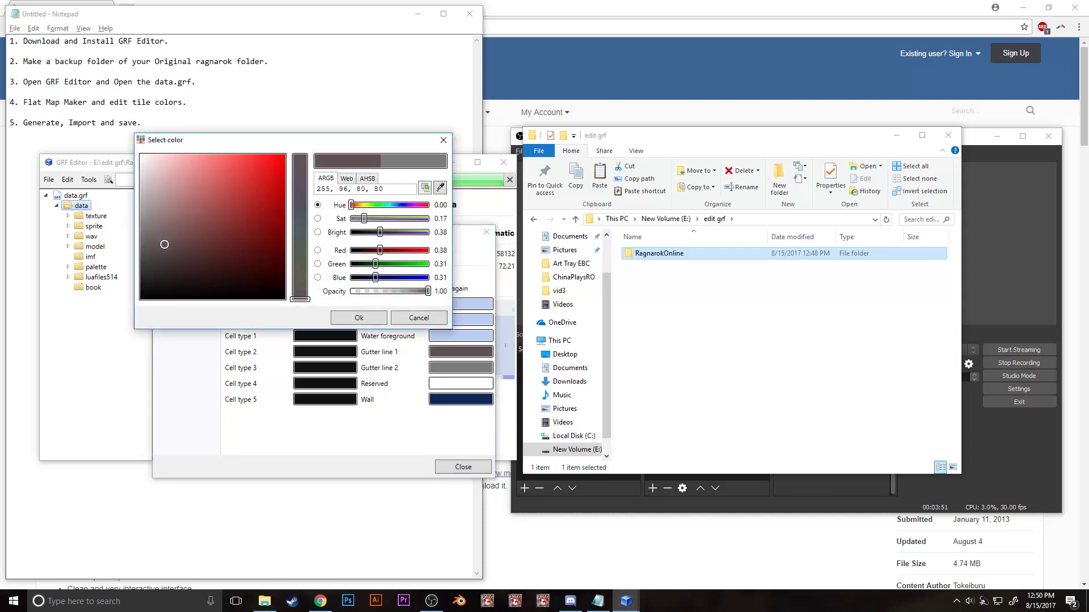
{"action": "left_click", "coordinate": [373, 325]}
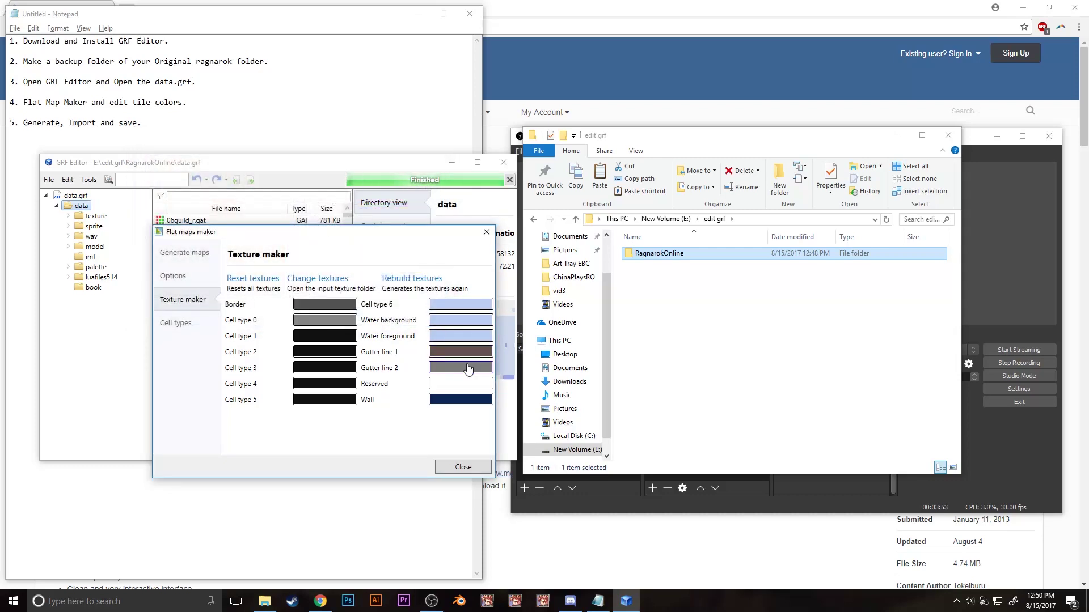
Step: Set the Gutter line 2 color to ARGB 255, 100, 81, 81 by sampling the Gutter line 1 swatch with the eyedropper
{"action": "left_click", "coordinate": [324, 320]}
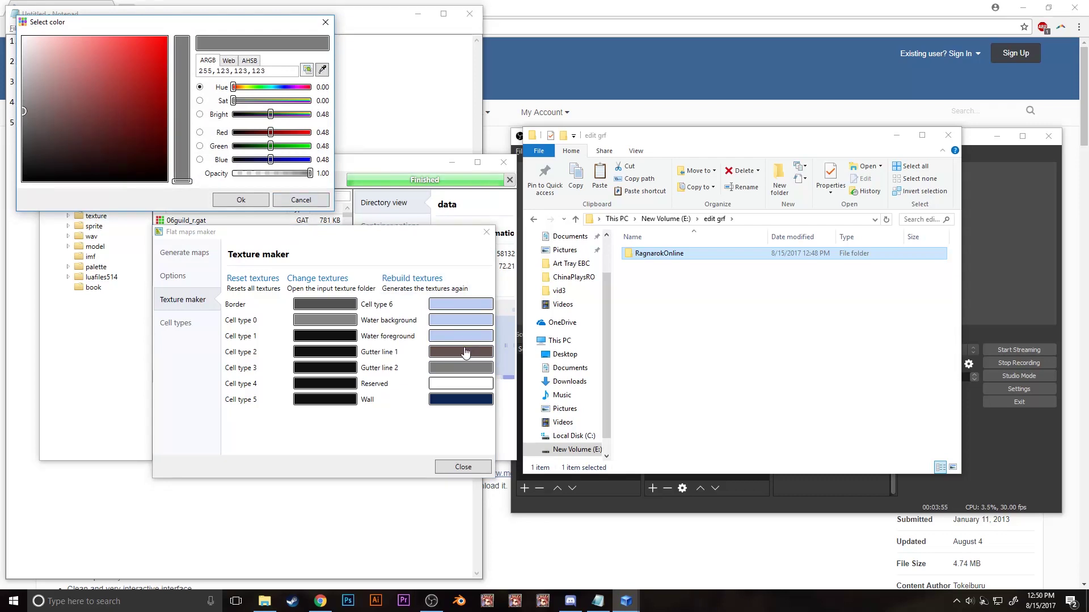
{"action": "left_click", "coordinate": [322, 69]}
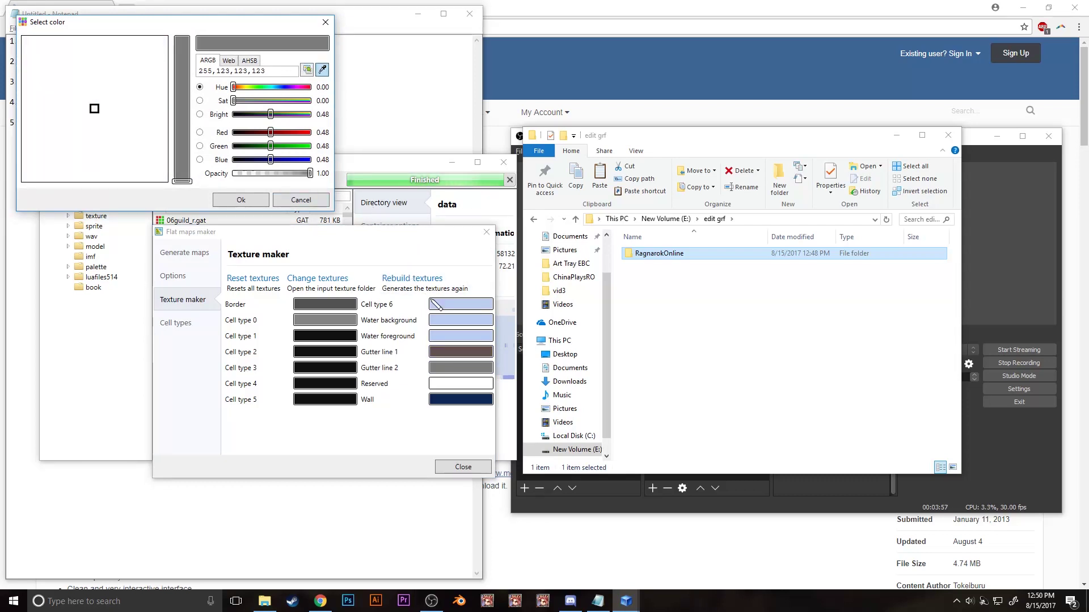
{"action": "left_click", "coordinate": [469, 356]}
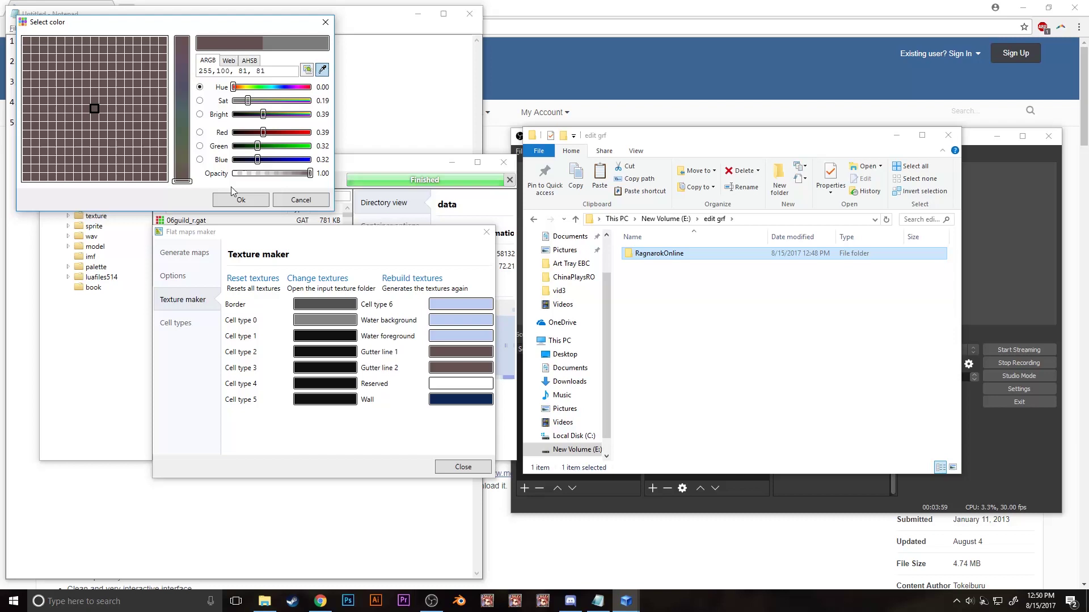
{"action": "left_click", "coordinate": [241, 200]}
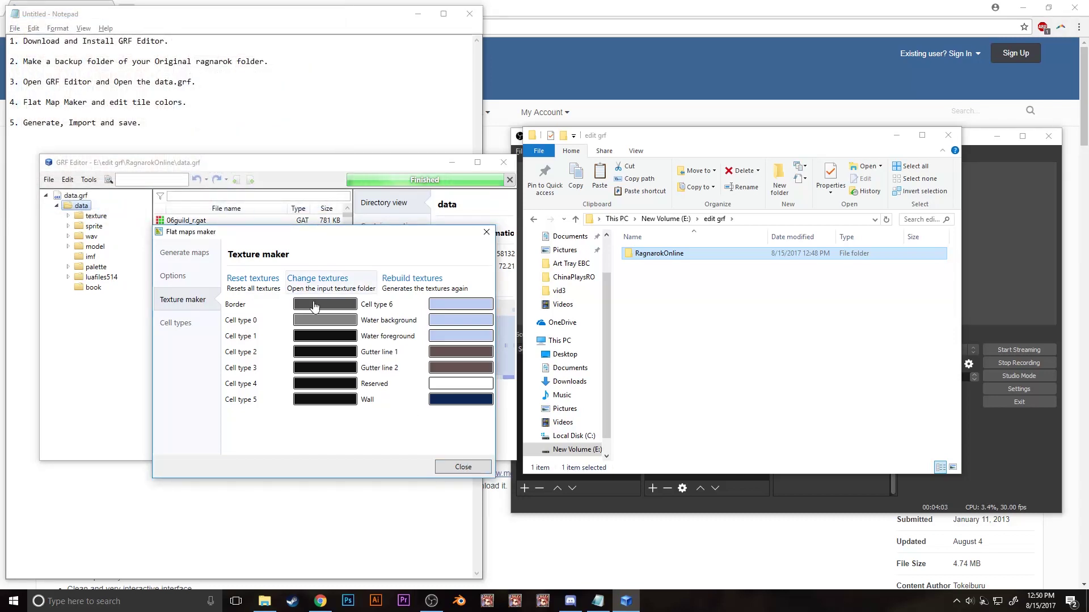
Step: Review the Generate maps, Options and Texture maker settings of the Flat maps maker
{"action": "left_click", "coordinate": [184, 277]}
{"action": "left_click", "coordinate": [187, 255]}
{"action": "left_click", "coordinate": [180, 283]}
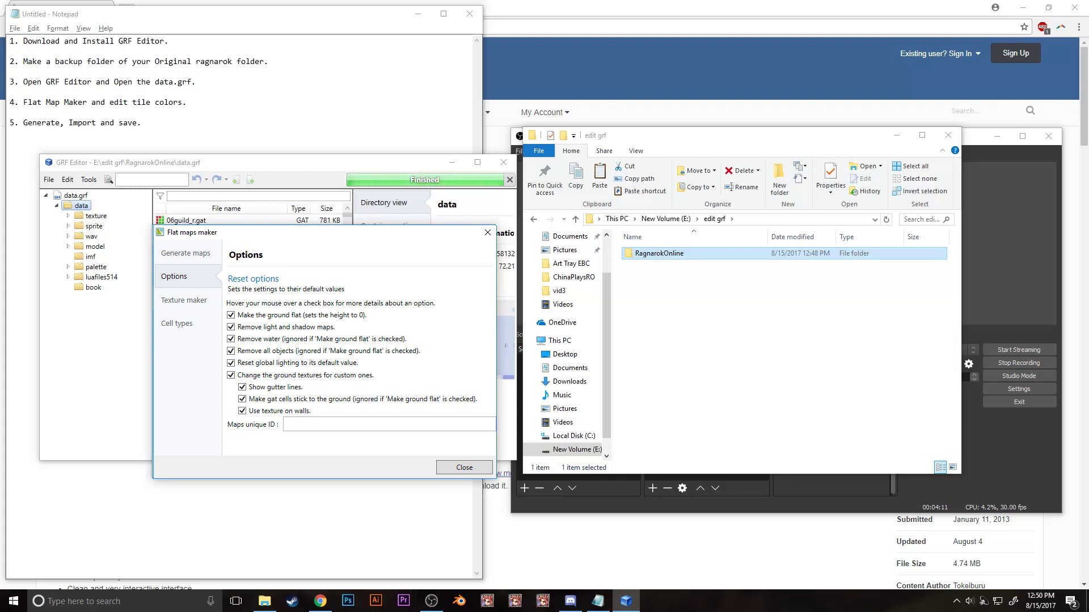
{"action": "left_click", "coordinate": [184, 300]}
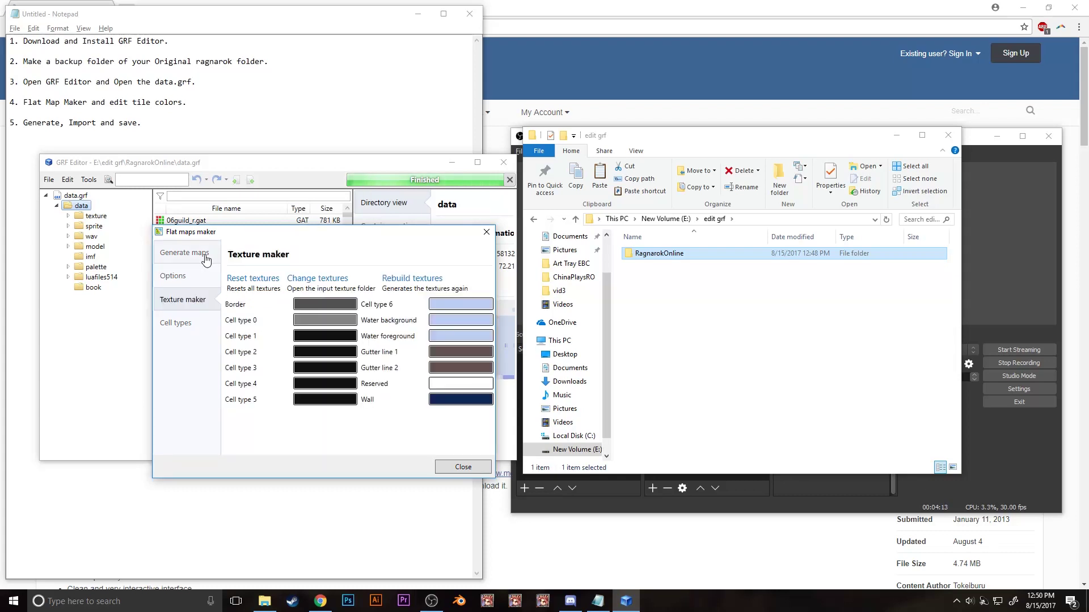
{"action": "left_click", "coordinate": [206, 259]}
{"action": "left_click", "coordinate": [173, 275]}
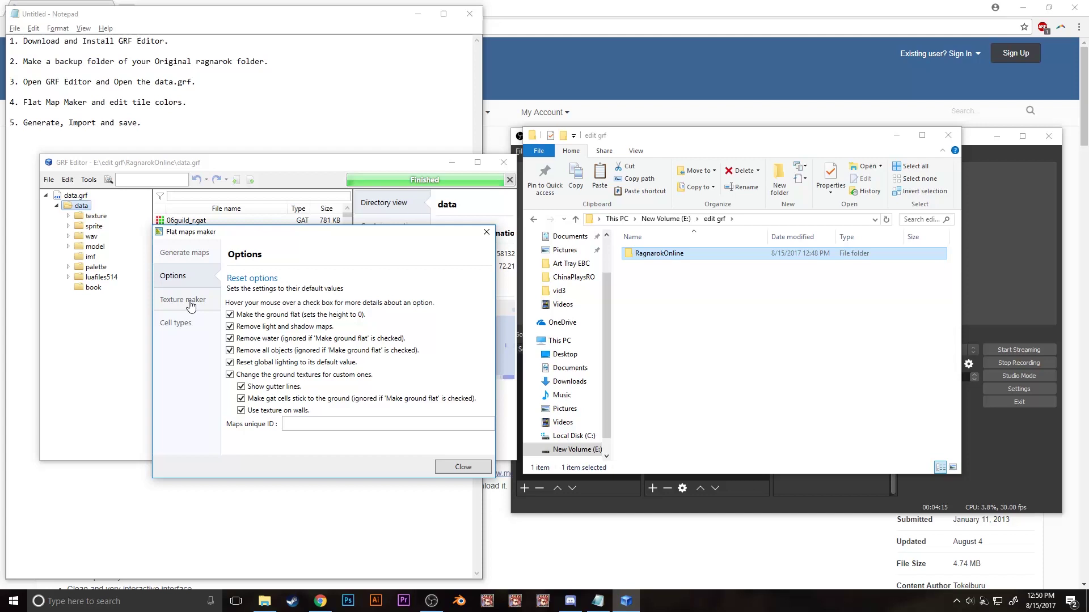
{"action": "left_click", "coordinate": [183, 299]}
Step: Generate the flat maps from the loaded GRF and shift the "edit grf" folder window lower
{"action": "left_click", "coordinate": [184, 252]}
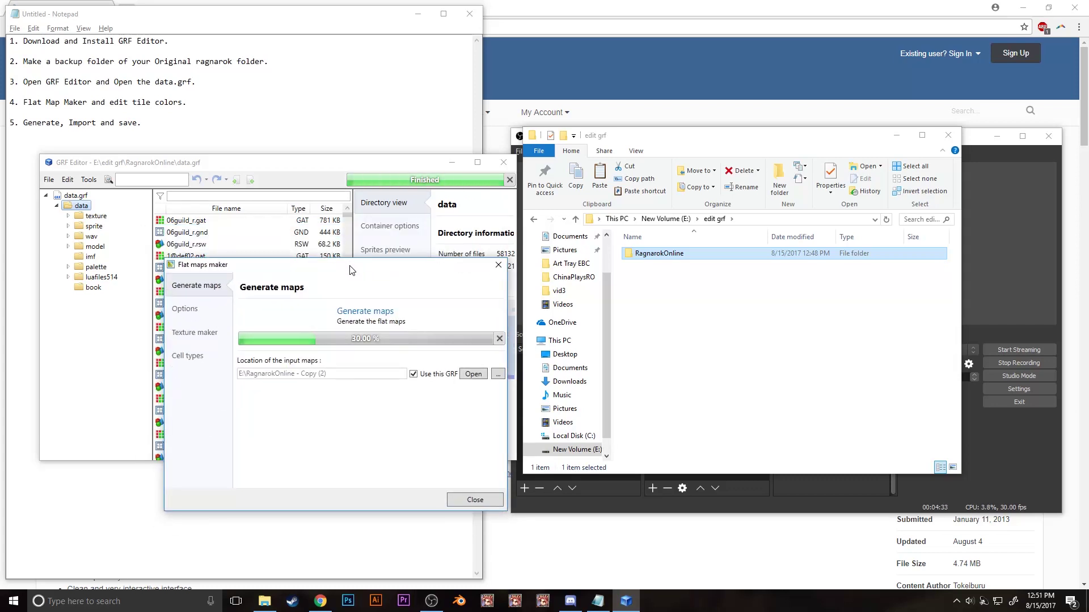
{"action": "left_click_drag", "start_coordinate": [352, 278], "coordinate": [374, 252]}
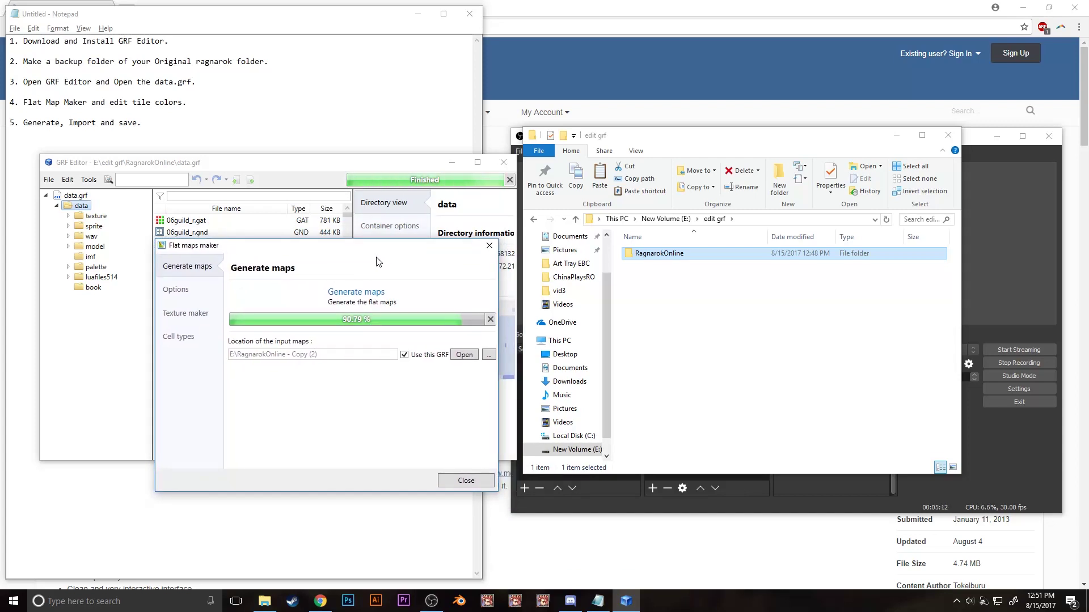
{"action": "left_click", "coordinate": [667, 276]}
{"action": "left_click_drag", "start_coordinate": [697, 142], "coordinate": [701, 171]}
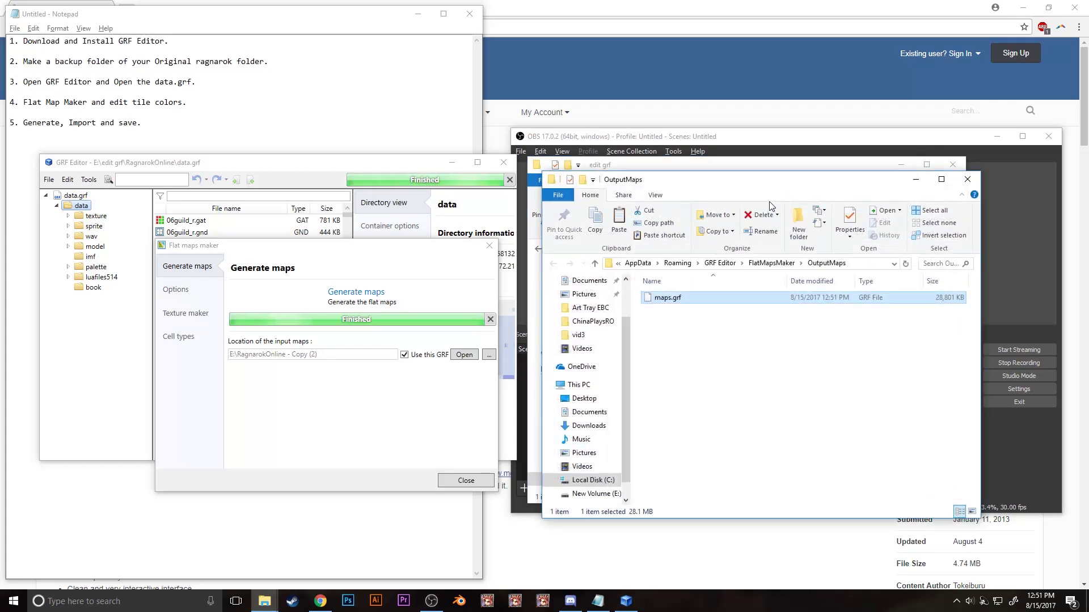
Step: Create a folder named "Texture images" inside the "edit grf" folder
{"action": "left_click", "coordinate": [703, 165]}
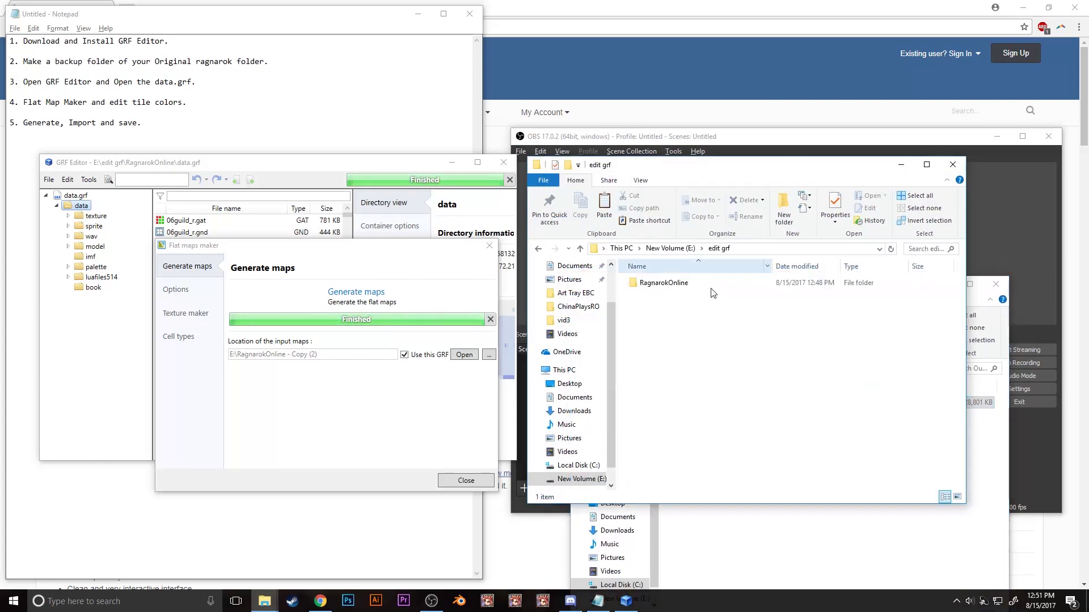
{"action": "left_click", "coordinate": [783, 205]}
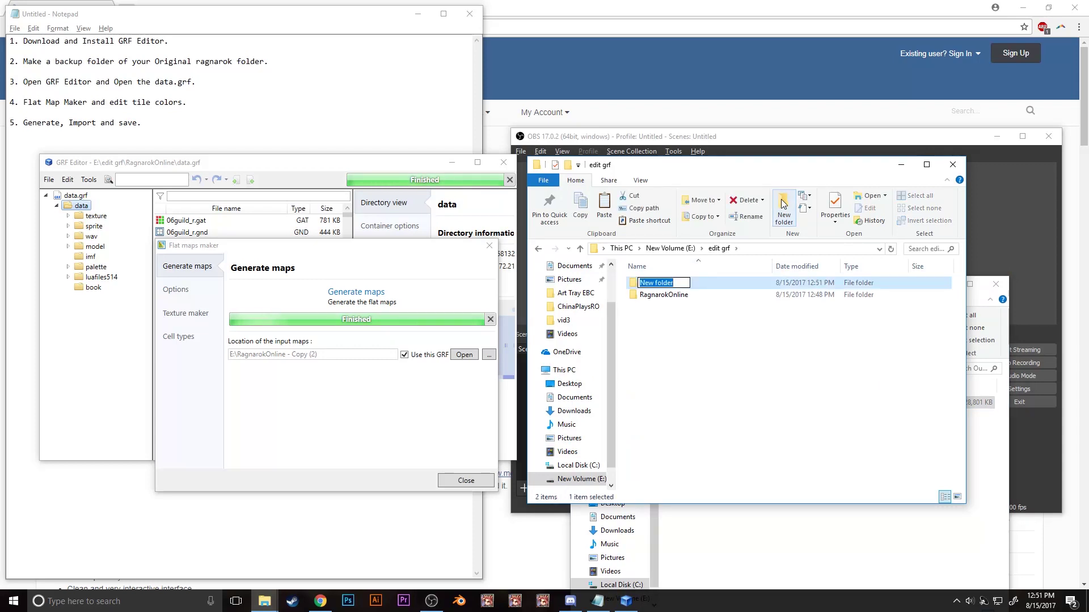
{"action": "type", "text": "Texture ima"}
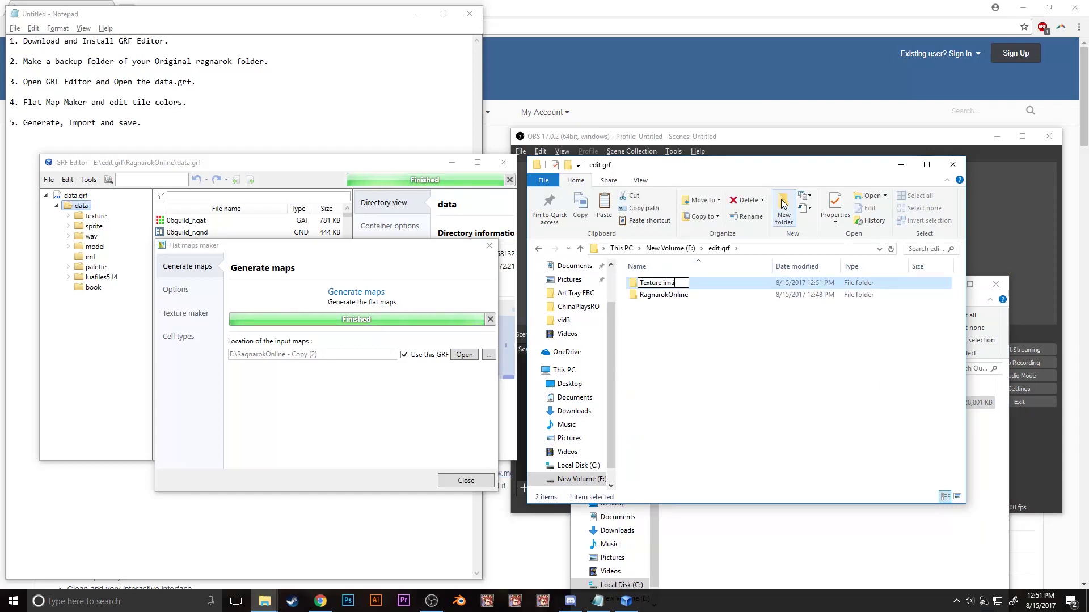
{"action": "type", "text": "ges"}
{"action": "key", "text": "Return"}
Step: Create another folder named "maps grf" inside the "edit grf" folder
{"action": "left_click", "coordinate": [786, 204]}
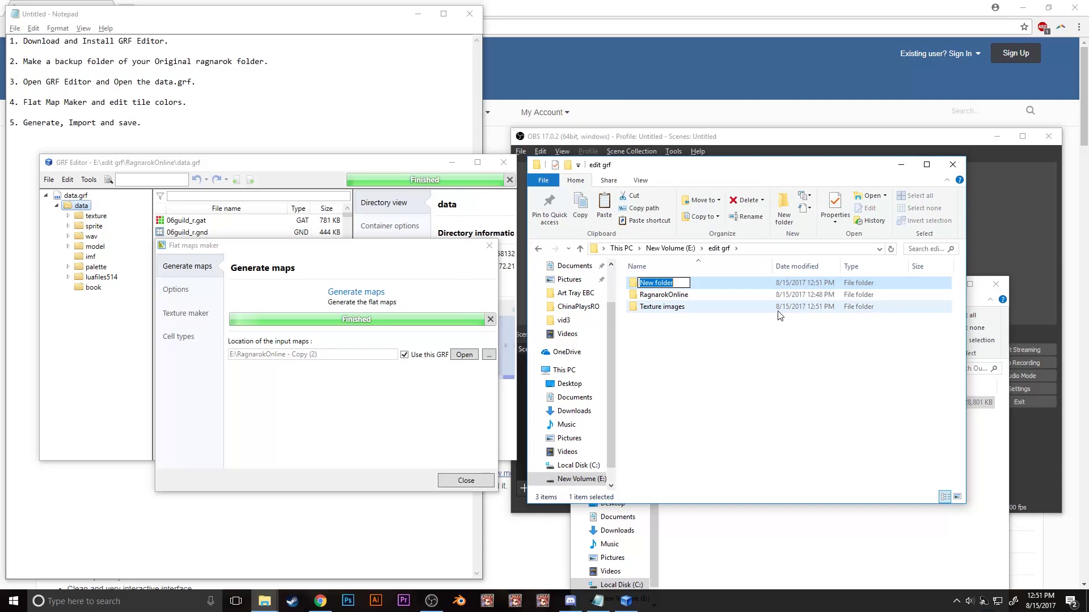
{"action": "type", "text": "maps"}
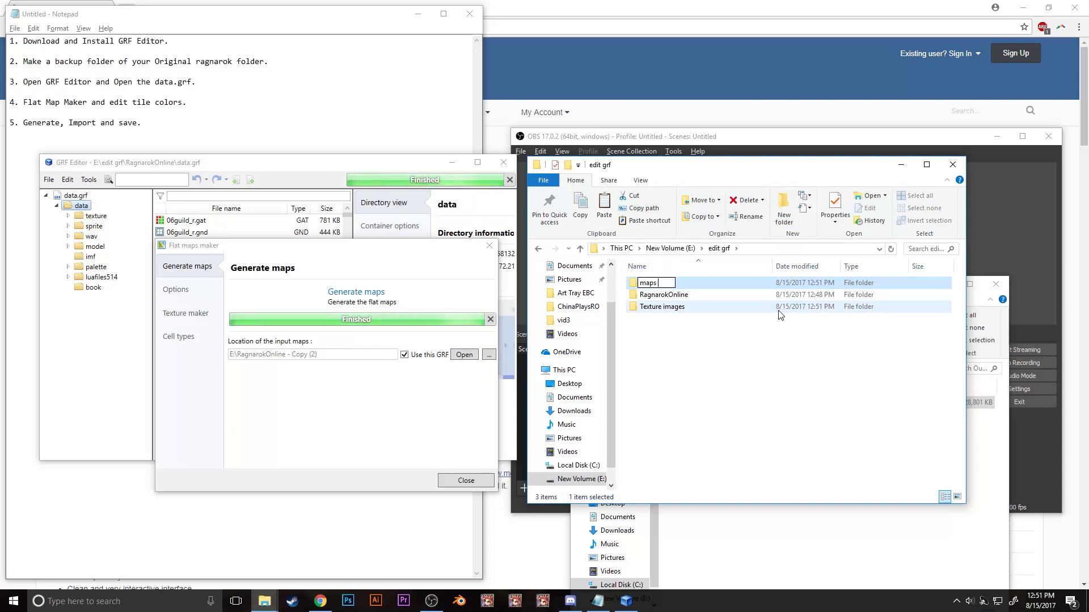
{"action": "type", "text": " grf"}
{"action": "key", "text": "Return"}
{"action": "left_click", "coordinate": [742, 394]}
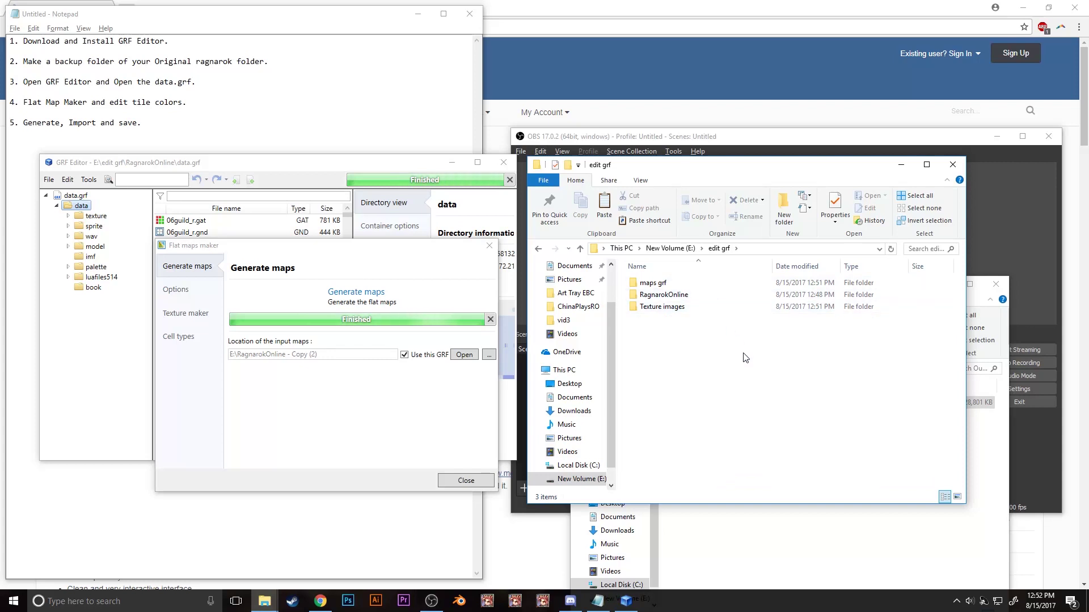
Step: Move maps.grf from the OutputMaps folder into the "maps grf" folder
{"action": "left_click", "coordinate": [711, 406]}
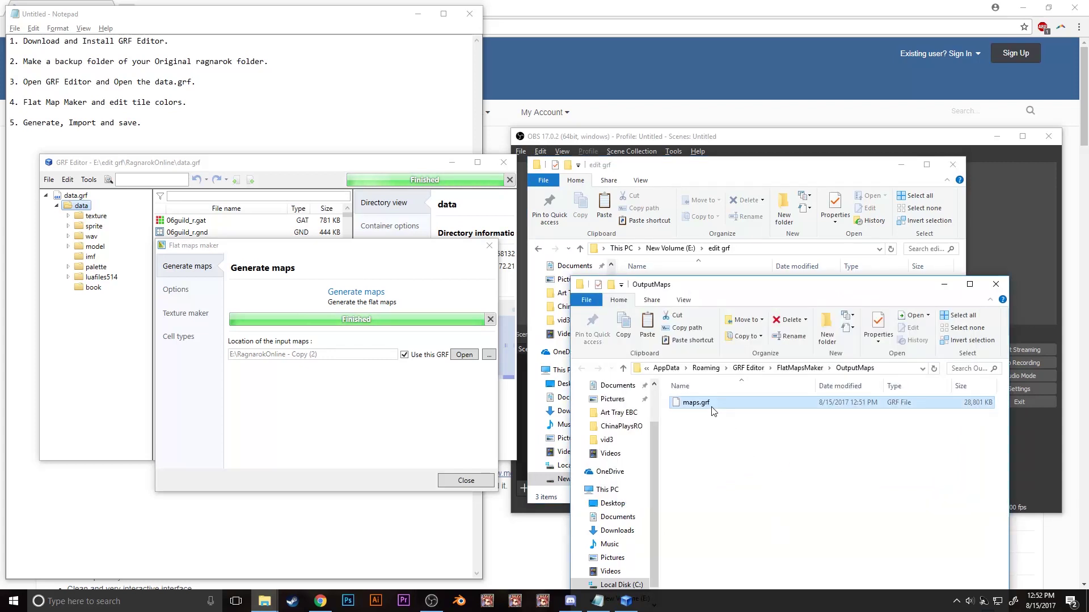
{"action": "left_click", "coordinate": [712, 181]}
{"action": "double_click", "coordinate": [651, 293]}
{"action": "key", "text": "alt+Left"}
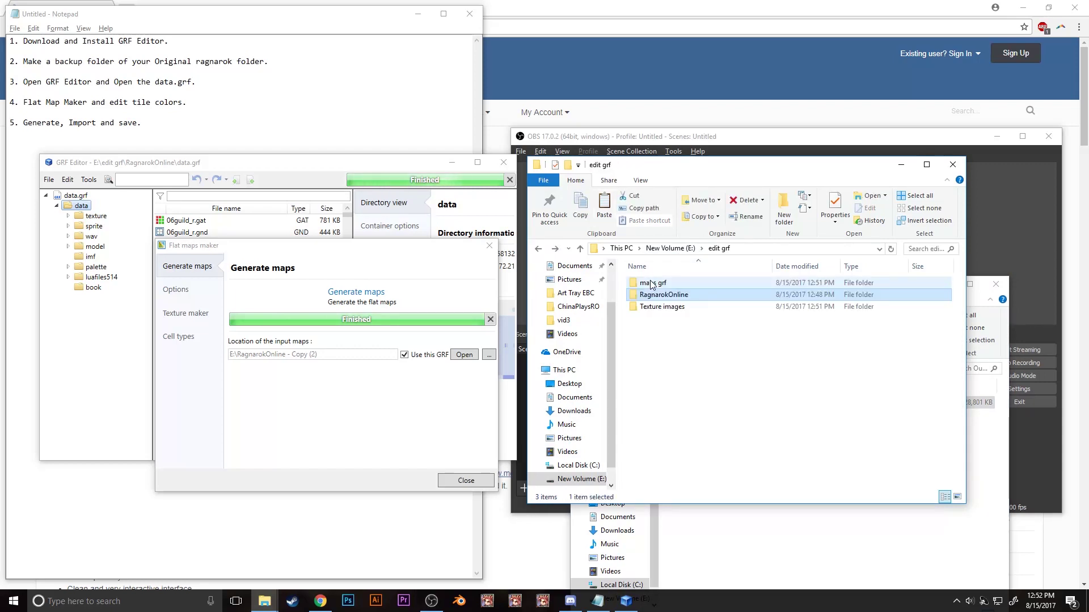
{"action": "double_click", "coordinate": [652, 284]}
{"action": "key", "text": "ctrl+v"}
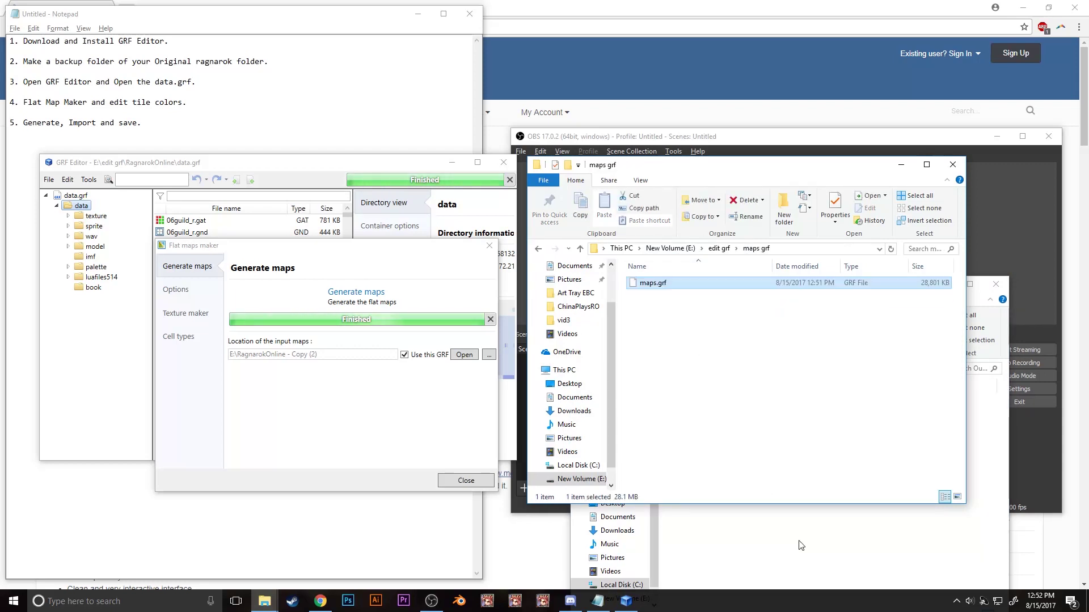
Step: Return from "maps grf" to the "edit grf" folder and reposition the OutputMaps window in front of it
{"action": "left_click", "coordinate": [798, 541]}
{"action": "left_click_drag", "start_coordinate": [685, 288], "coordinate": [754, 339]}
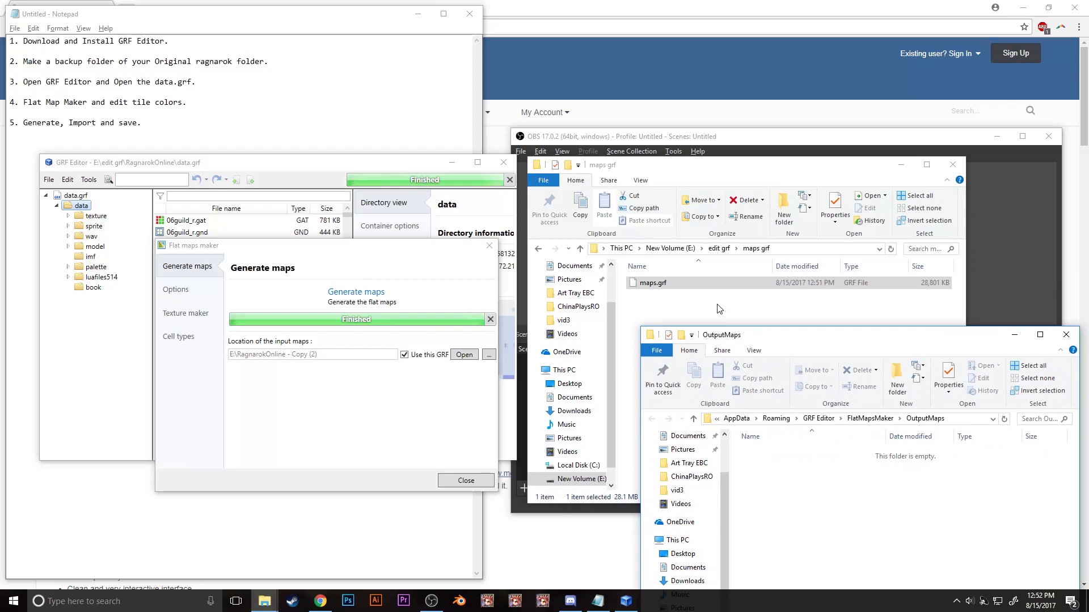
{"action": "left_click", "coordinate": [719, 309]}
{"action": "key", "text": "alt+Left"}
{"action": "left_click", "coordinate": [880, 463]}
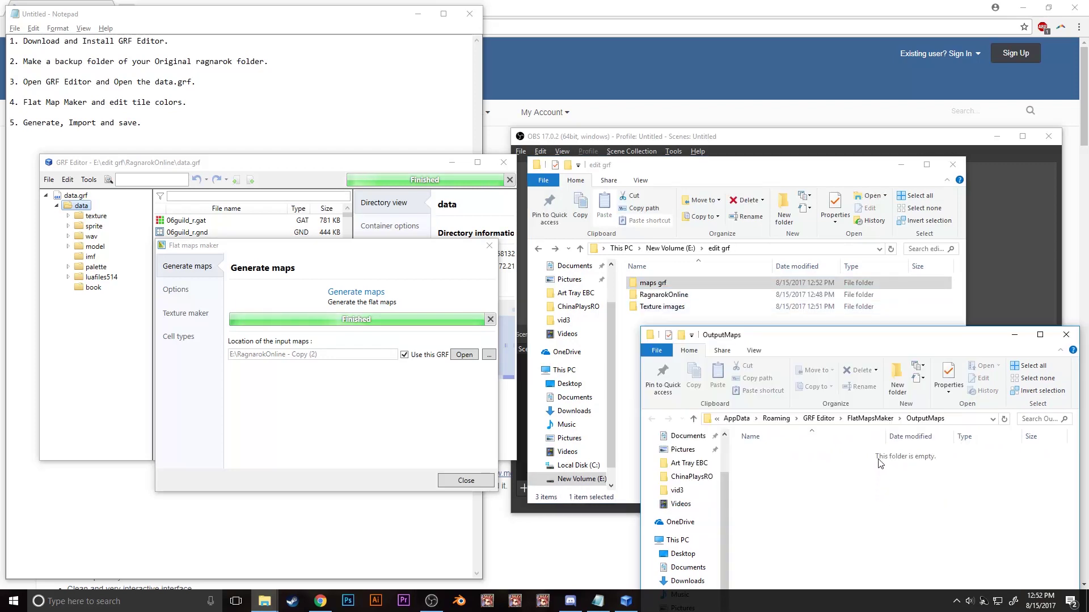
{"action": "left_click_drag", "start_coordinate": [896, 334], "coordinate": [767, 284]}
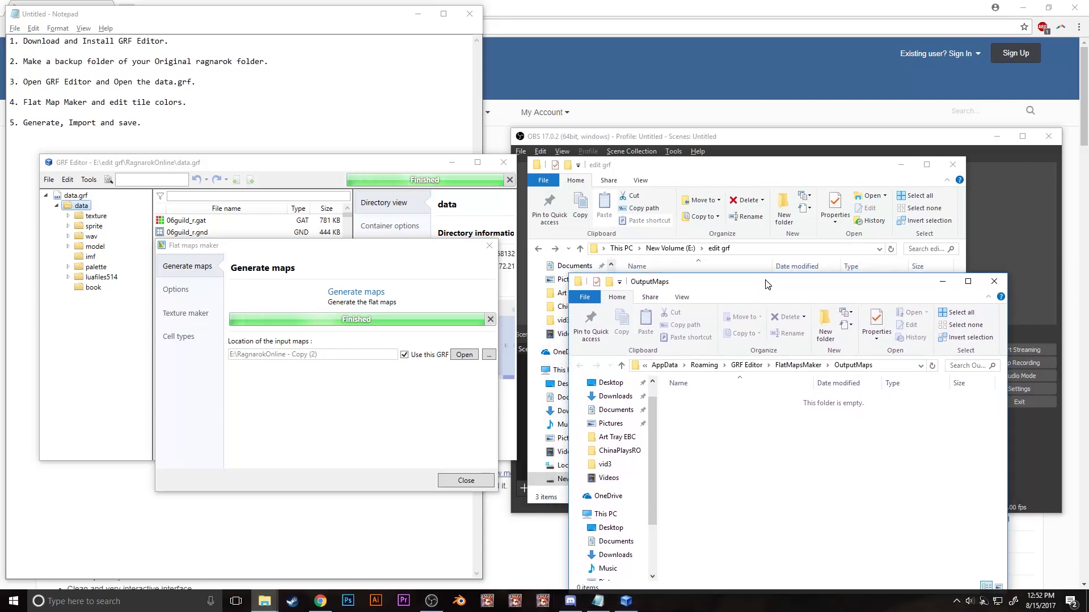
Step: Move all texture images from the OutputTextures folder into the "Texture images" folder inside "edit grf"
{"action": "left_click", "coordinate": [800, 365]}
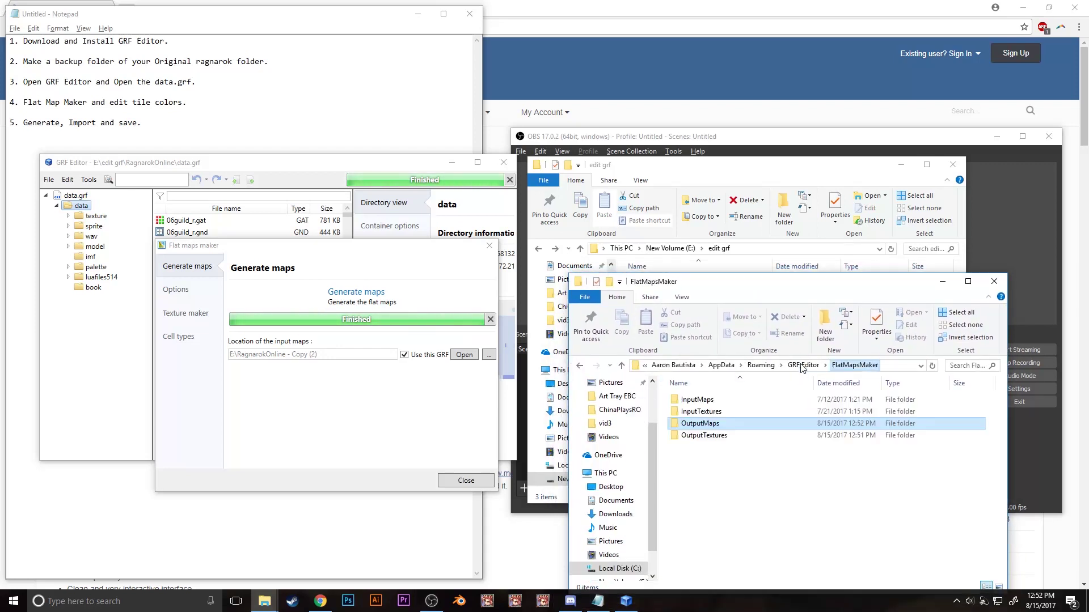
{"action": "double_click", "coordinate": [703, 435]}
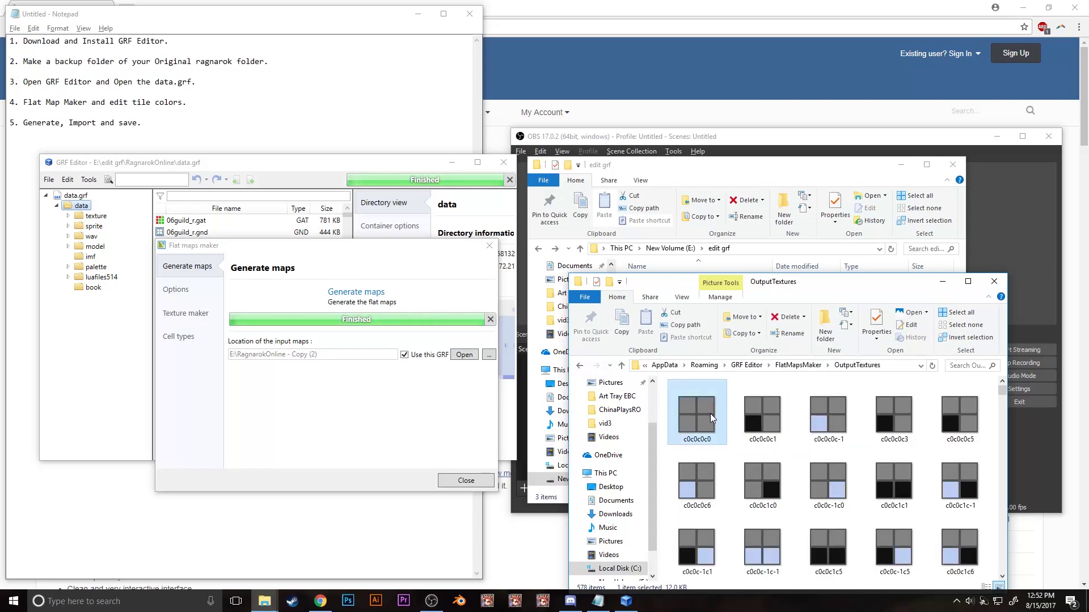
{"action": "key", "text": "ctrl+a"}
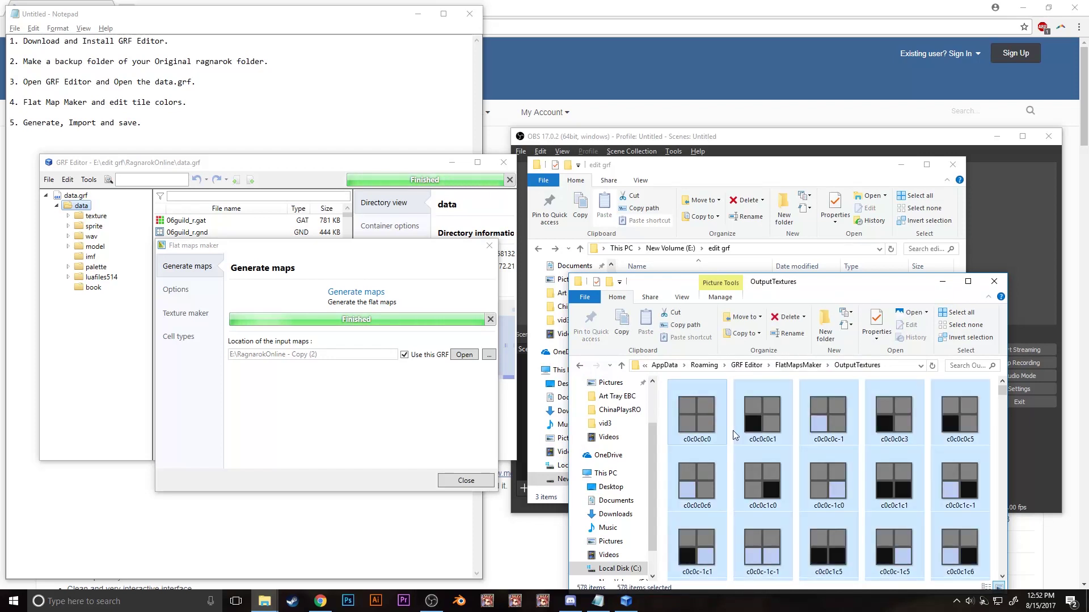
{"action": "scroll", "coordinate": [732, 431], "scroll_direction": "down", "scroll_amount": 3}
{"action": "key", "text": "ctrl+x"}
{"action": "left_click", "coordinate": [762, 199]}
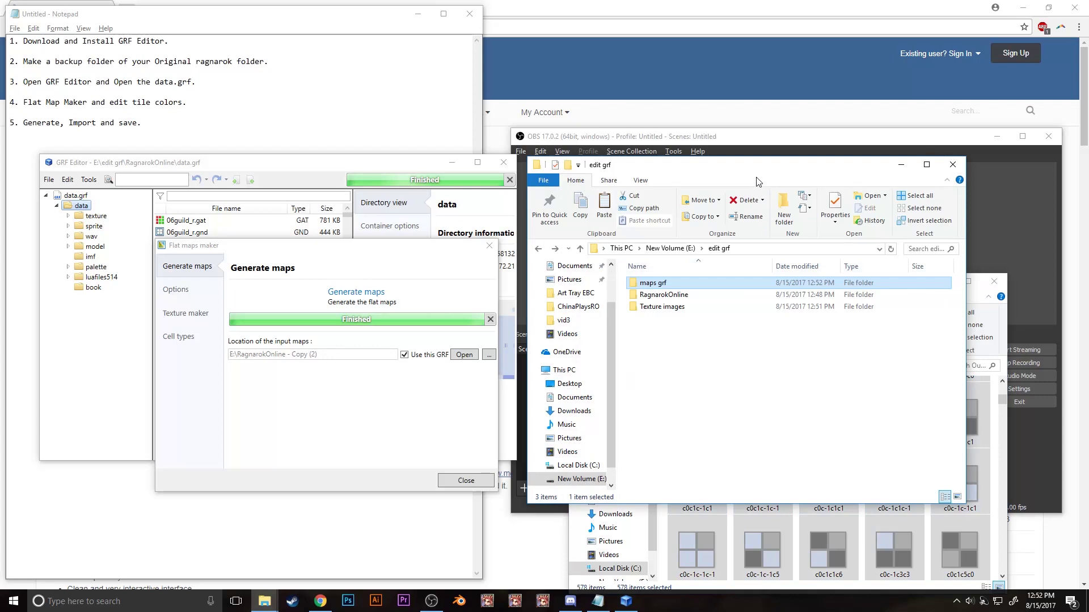
{"action": "double_click", "coordinate": [658, 306]}
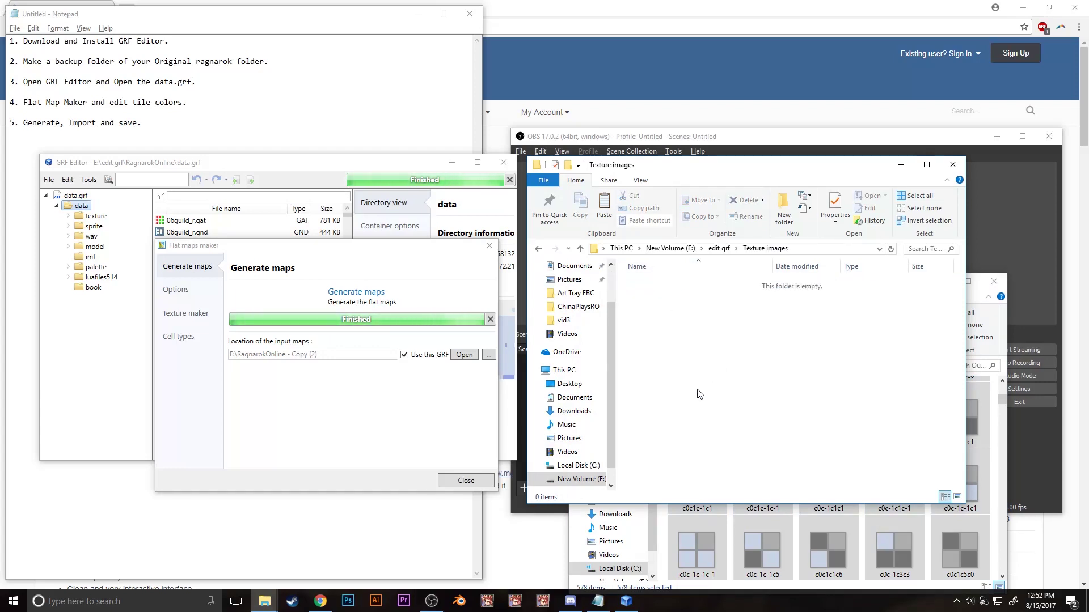
{"action": "key", "text": "ctrl+v"}
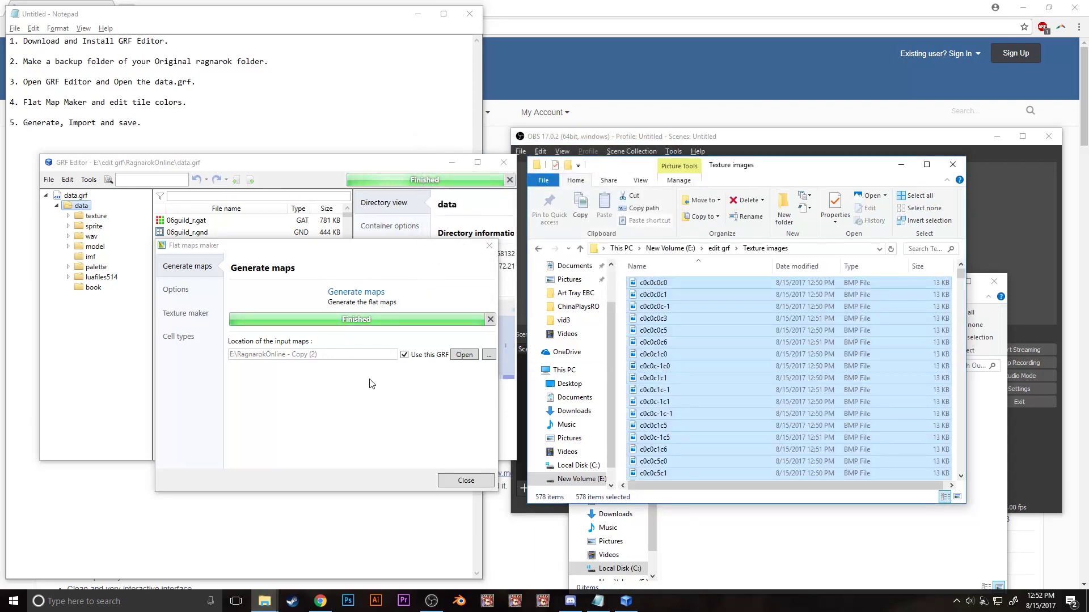
Step: Close the Flat maps maker and open the data\texture folder of data.grf, widening its file list
{"action": "left_click", "coordinate": [381, 396]}
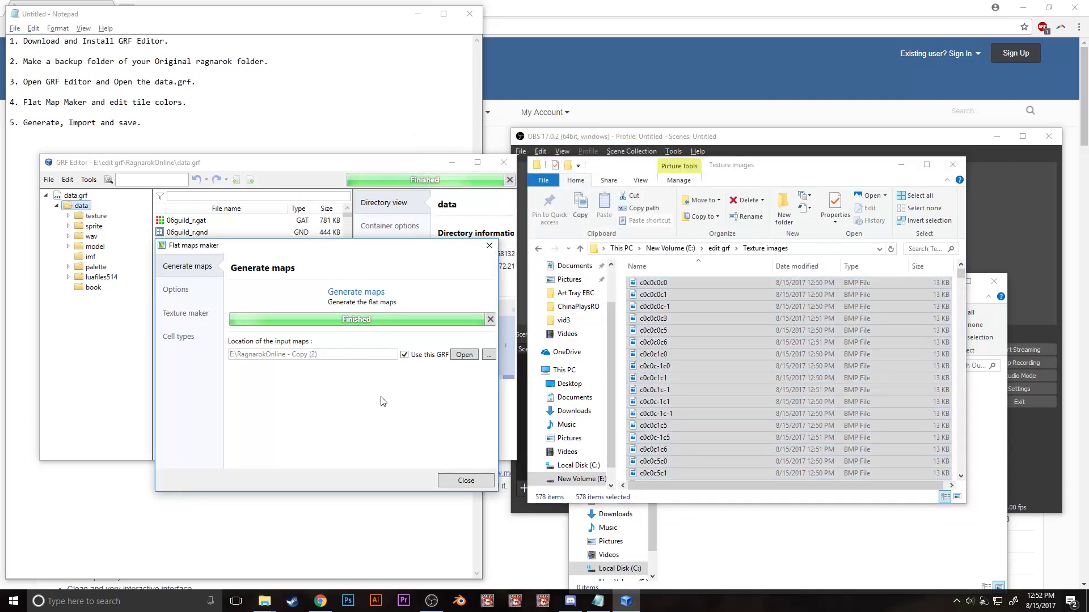
{"action": "left_click", "coordinate": [471, 481]}
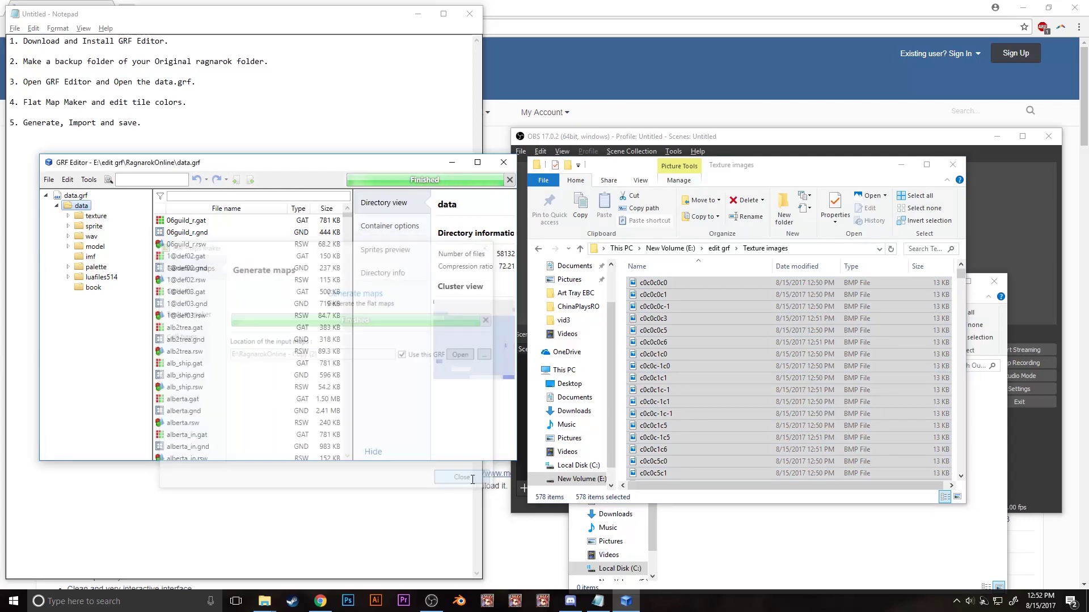
{"action": "left_click", "coordinate": [95, 216]}
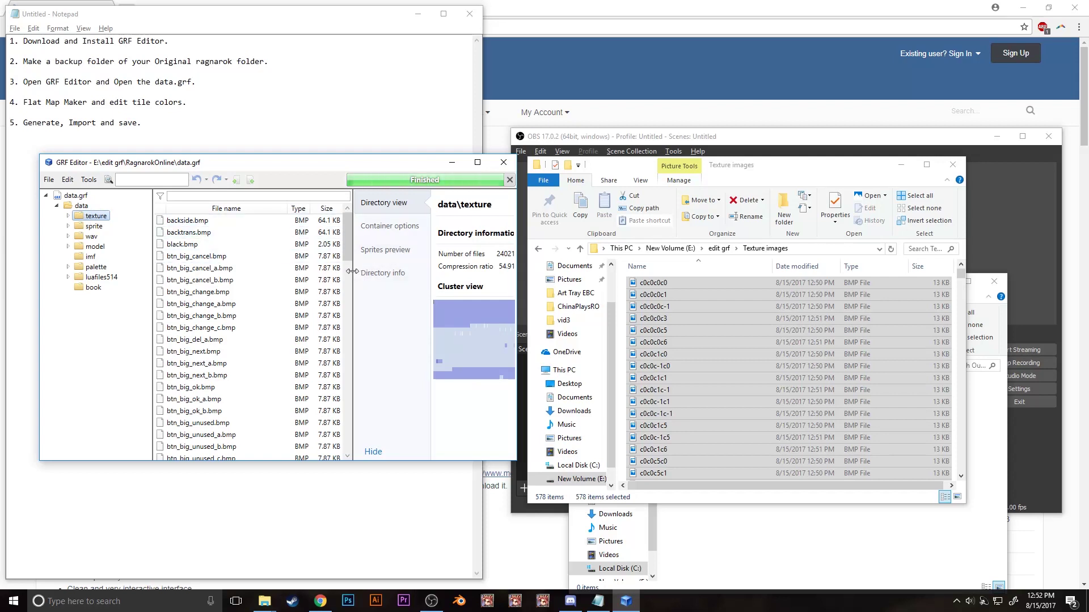
{"action": "left_click_drag", "start_coordinate": [352, 271], "coordinate": [388, 273]}
Step: Import all BMP files from the "Texture images" folder into the data\texture folder of data.grf
{"action": "left_click_drag", "start_coordinate": [694, 306], "coordinate": [371, 295]}
{"action": "left_click_drag", "start_coordinate": [278, 299], "coordinate": [678, 291]}
{"action": "left_click", "coordinate": [677, 284]}
{"action": "key", "text": "ctrl+a"}
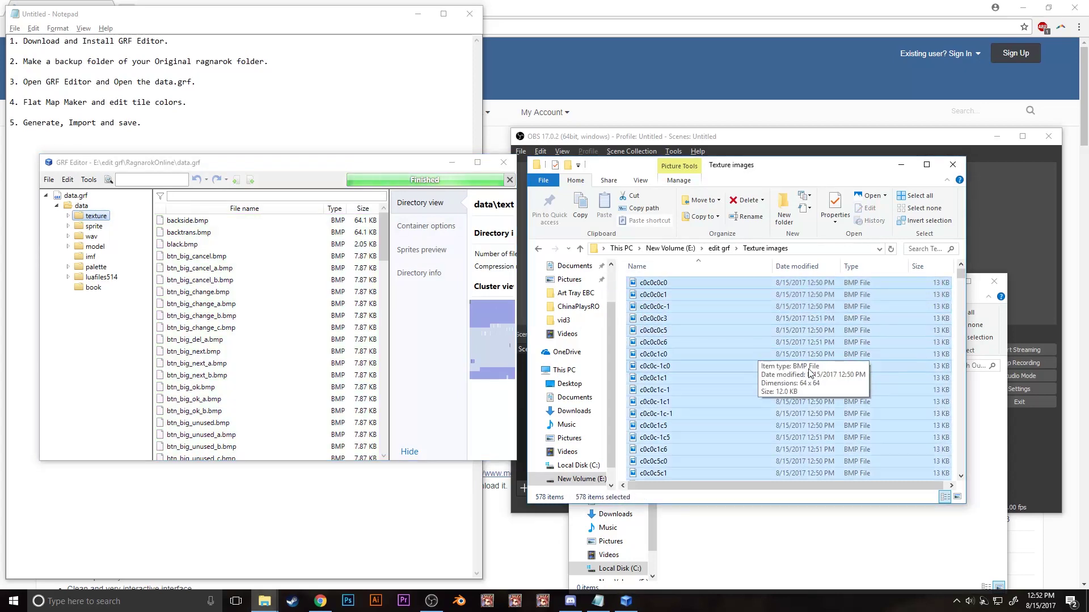
{"action": "key", "text": "F2"}
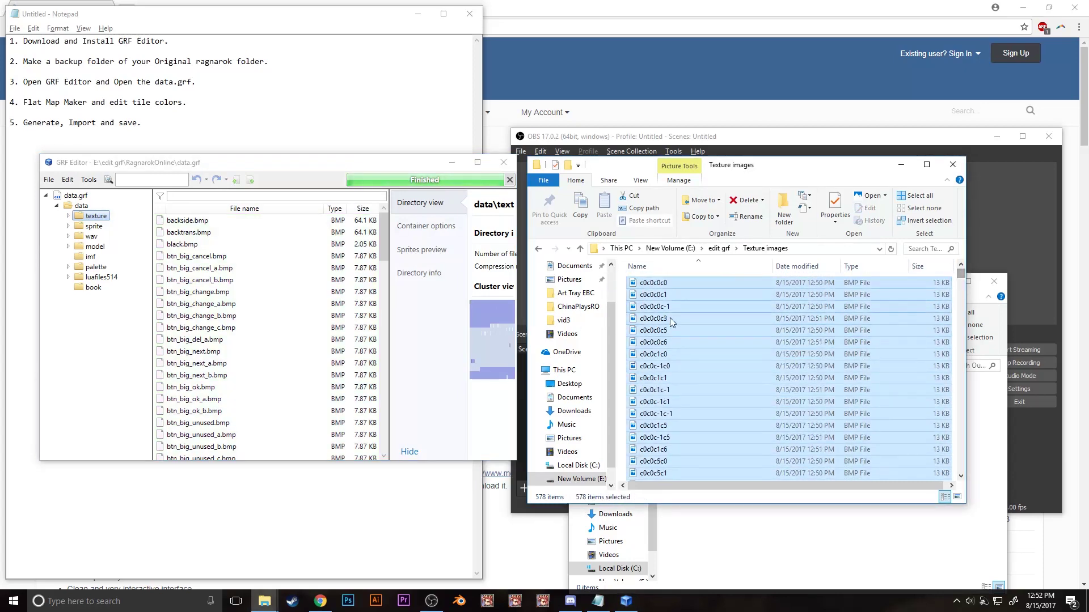
{"action": "left_click_drag", "start_coordinate": [634, 317], "coordinate": [283, 291]}
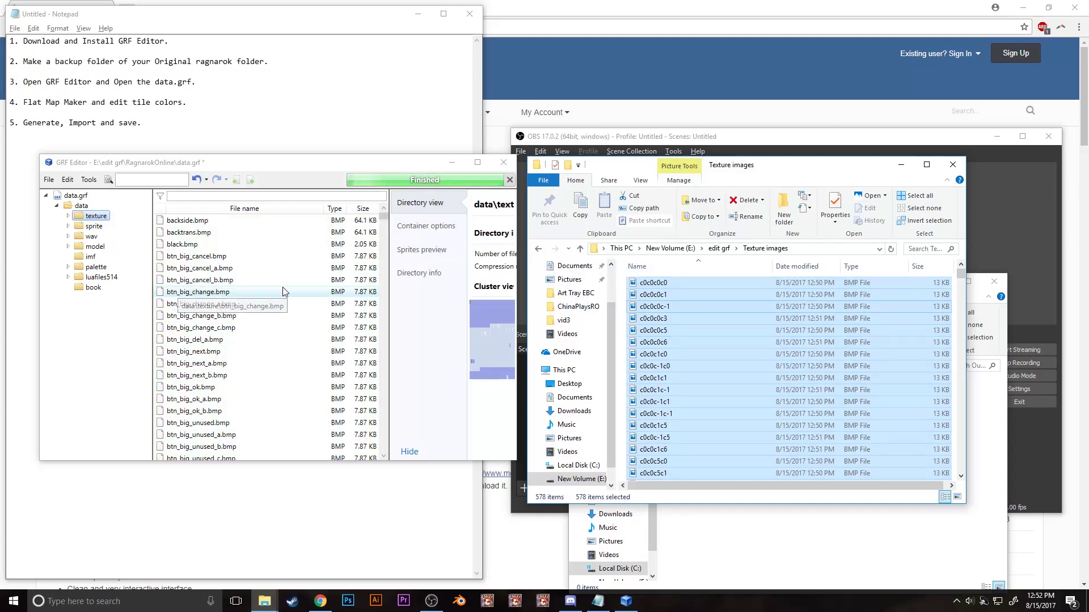
Step: Check the imported c-1c BMP textures in the data\texture file list and save data.grf
{"action": "mouse_move", "coordinate": [384, 223]}
{"action": "left_mouse_down"}
{"action": "mouse_move", "coordinate": [382, 289]}
{"action": "mouse_move", "coordinate": [382, 230]}
{"action": "left_mouse_up"}
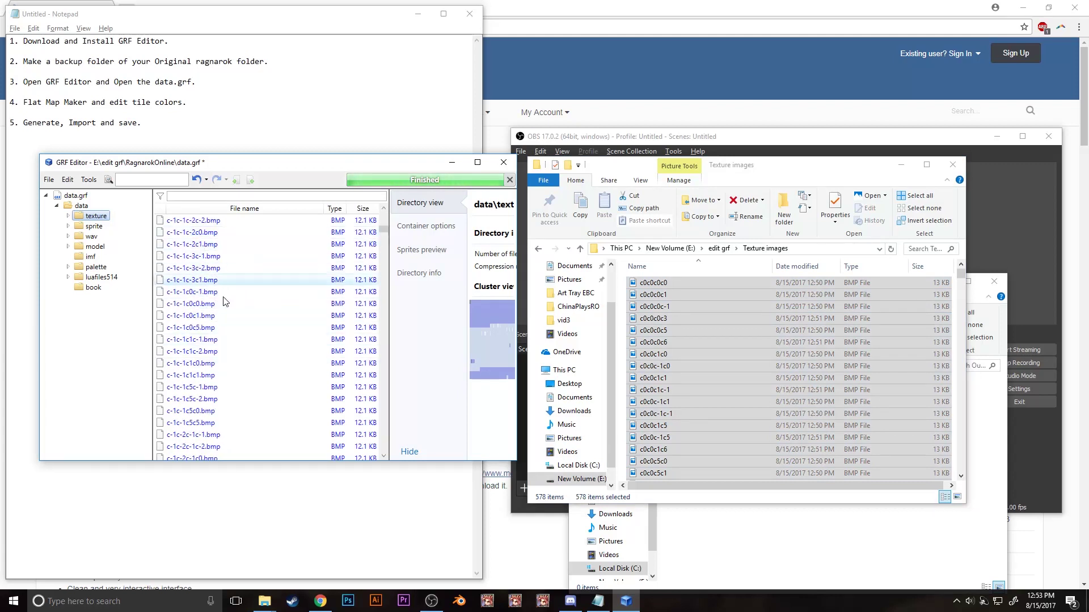
{"action": "left_click_drag", "start_coordinate": [384, 226], "coordinate": [383, 225]}
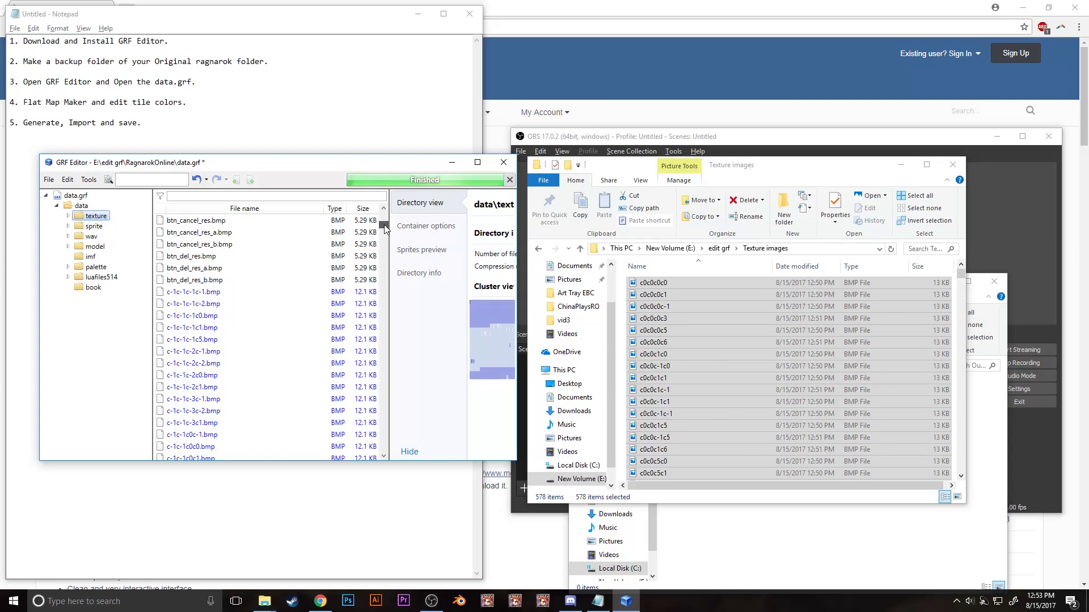
{"action": "left_click", "coordinate": [49, 180]}
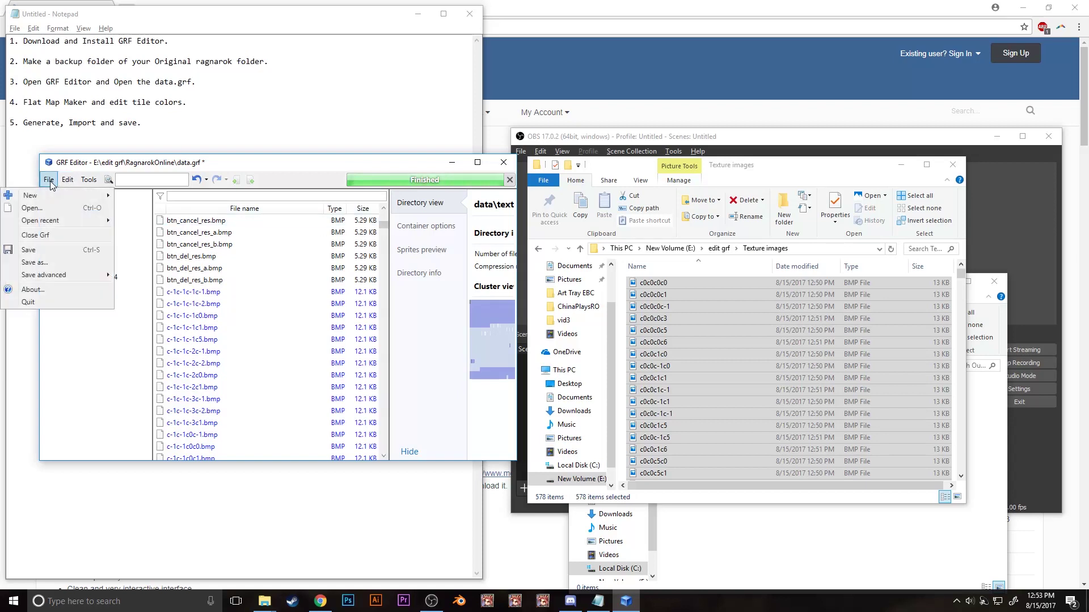
{"action": "left_click", "coordinate": [48, 252]}
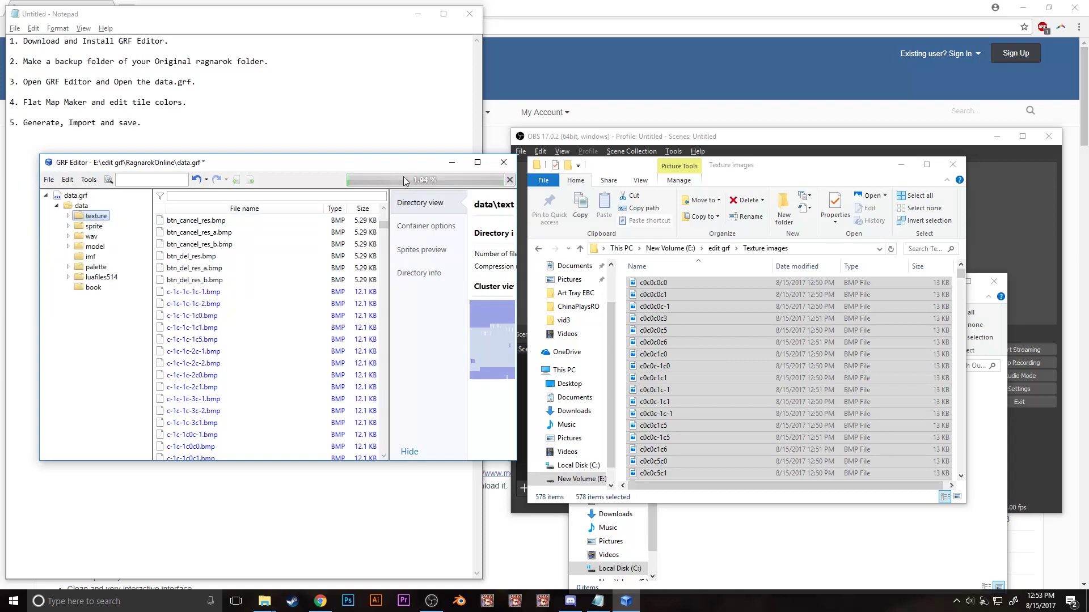
Step: Go from the "Texture images" folder to the "maps grf" folder inside "edit grf"
{"action": "left_click", "coordinate": [759, 180]}
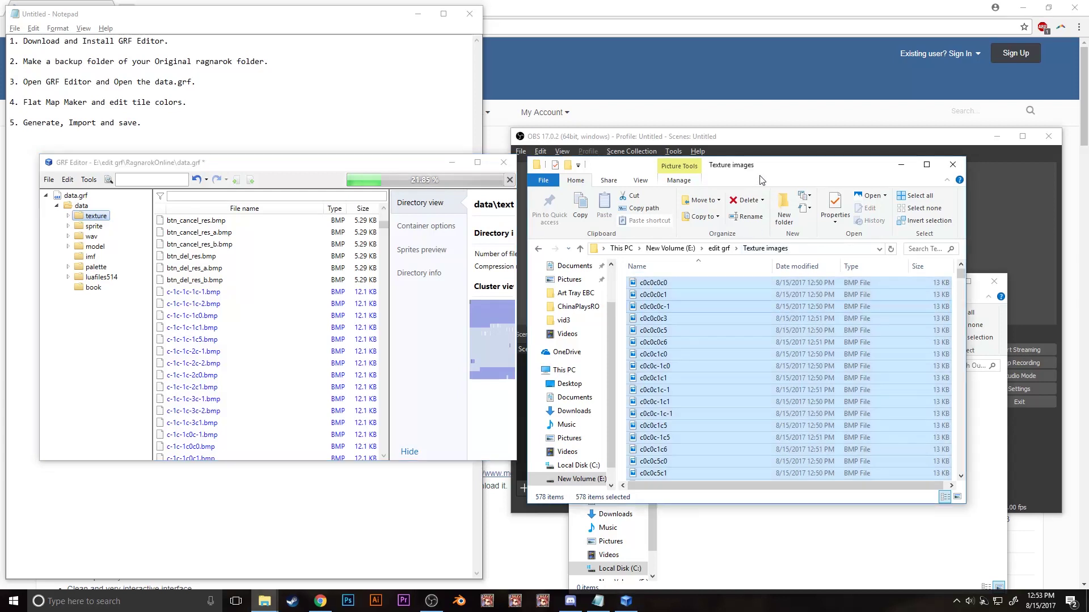
{"action": "left_click", "coordinate": [579, 249]}
{"action": "double_click", "coordinate": [680, 283]}
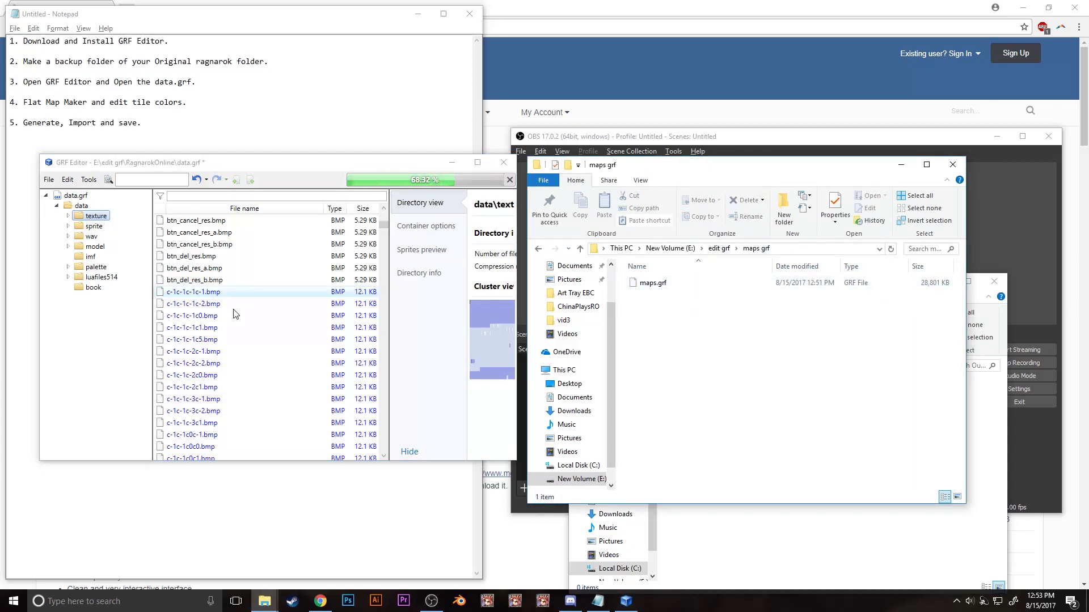
Step: Close data.grf in GRF Editor and open maps.grf from the "maps grf" folder inside "edit grf"
{"action": "left_click", "coordinate": [286, 169]}
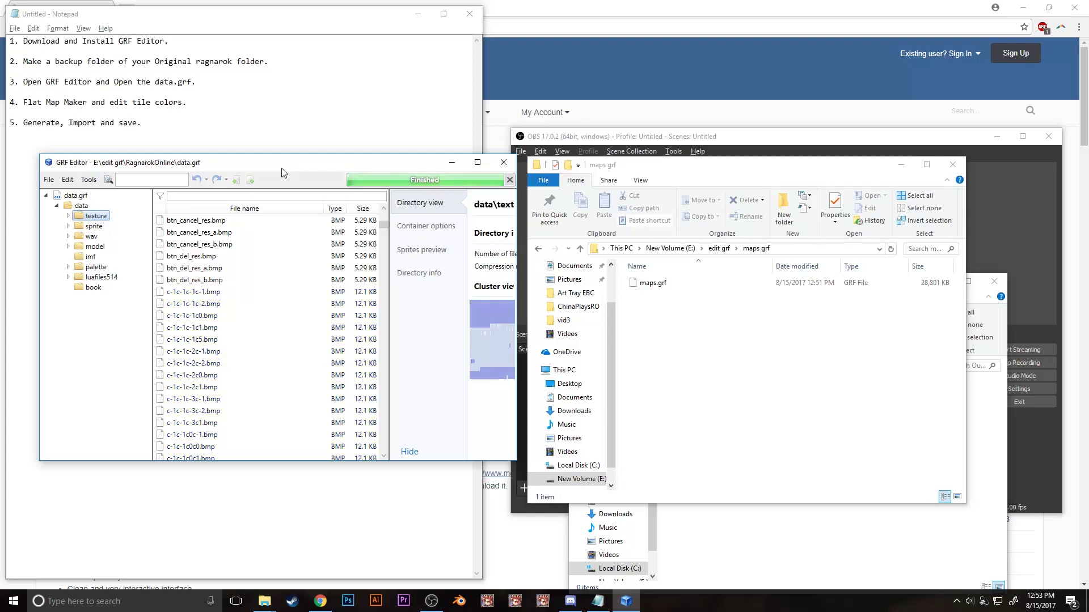
{"action": "left_click", "coordinate": [48, 179]}
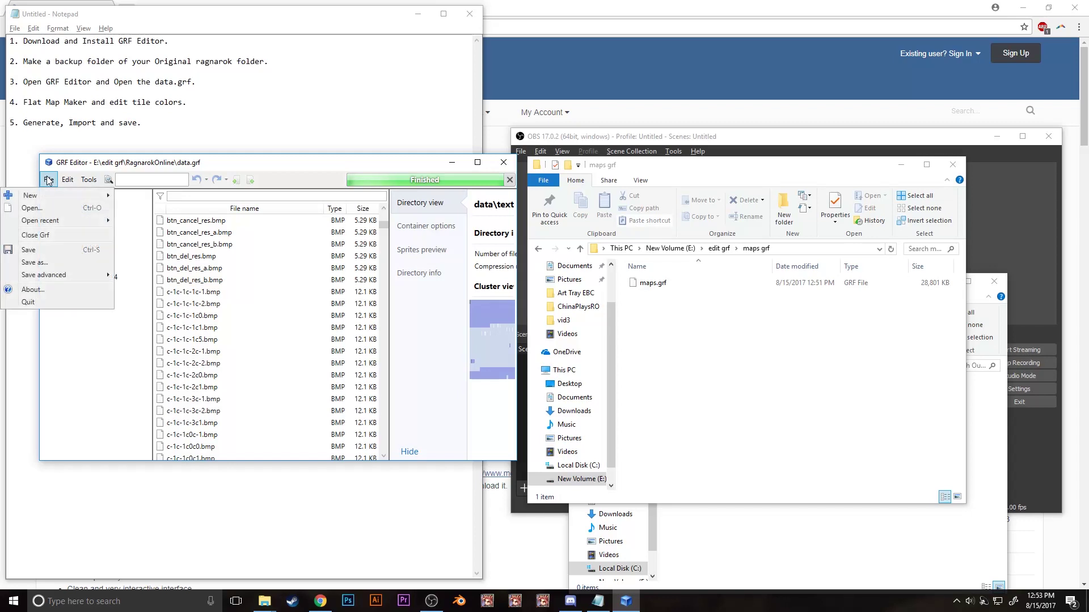
{"action": "left_click", "coordinate": [36, 233]}
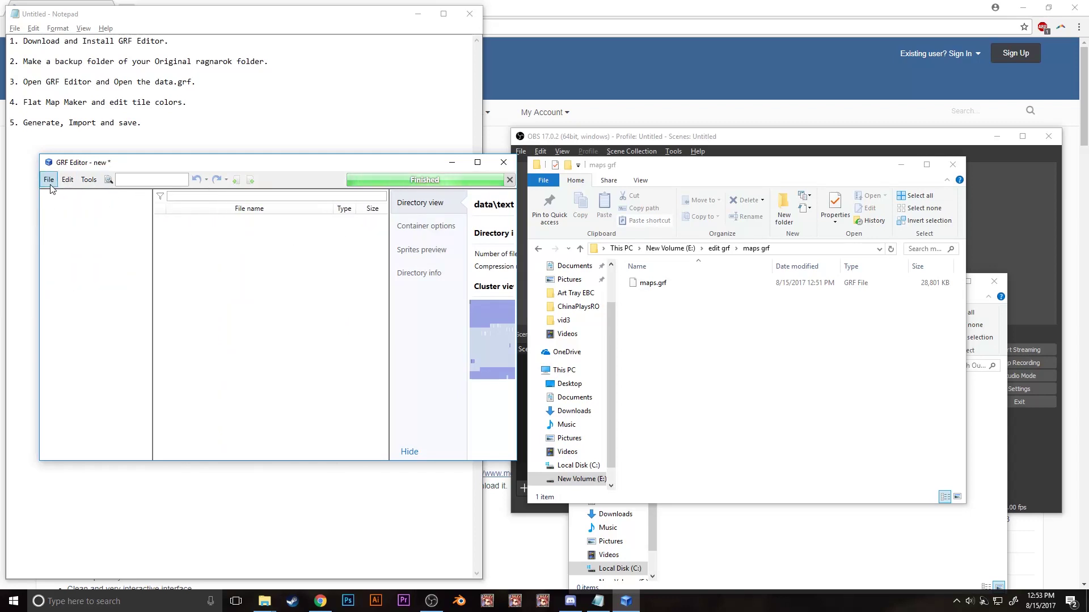
{"action": "left_click", "coordinate": [48, 180]}
{"action": "left_click", "coordinate": [50, 209]}
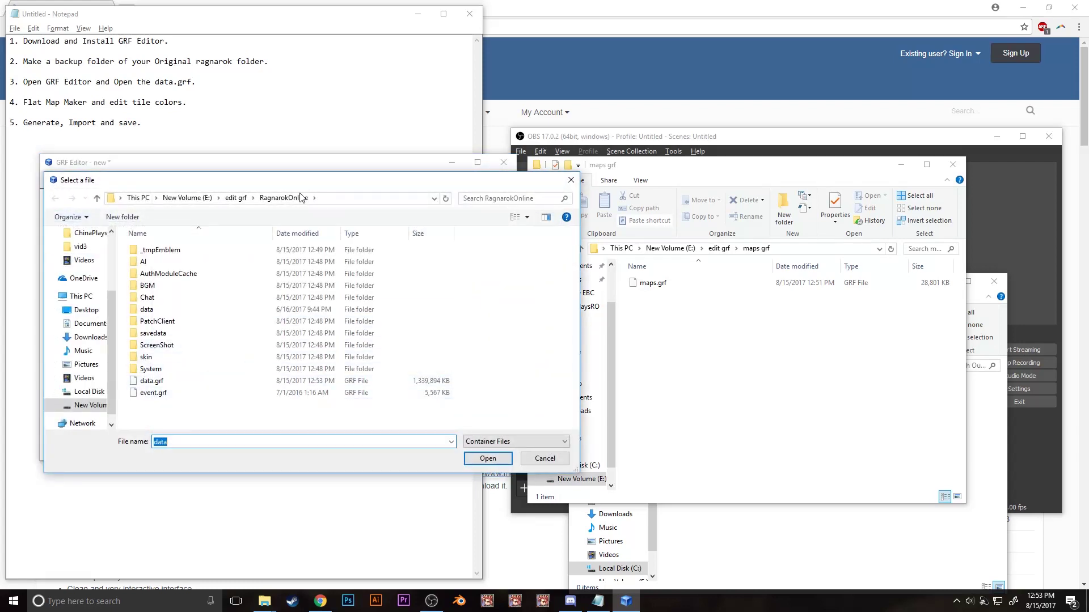
{"action": "left_click", "coordinate": [235, 198]}
{"action": "double_click", "coordinate": [154, 250]}
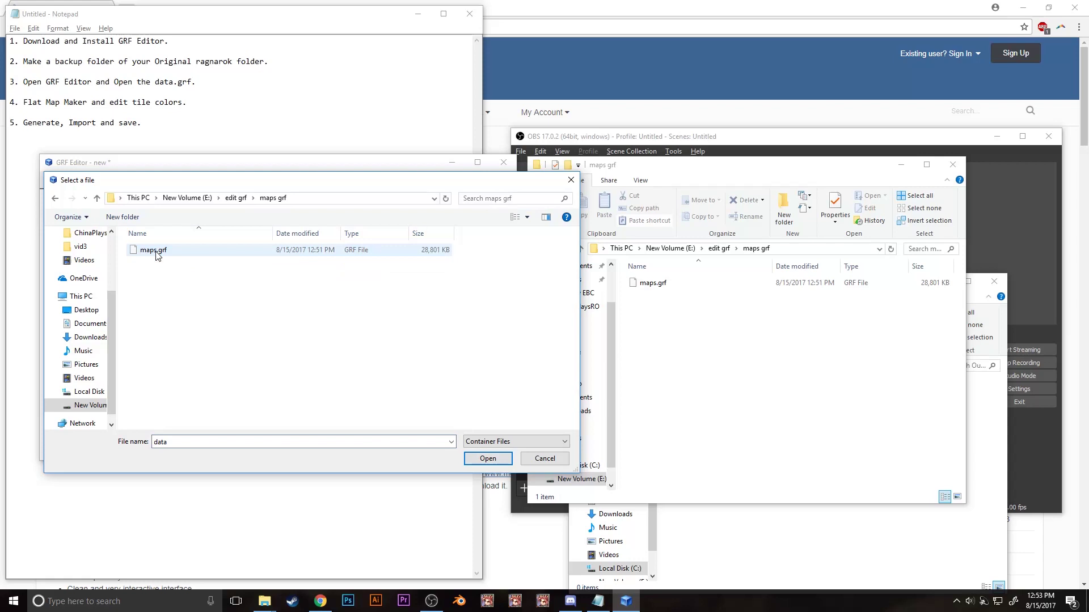
{"action": "left_click", "coordinate": [159, 252]}
{"action": "left_click", "coordinate": [481, 463]}
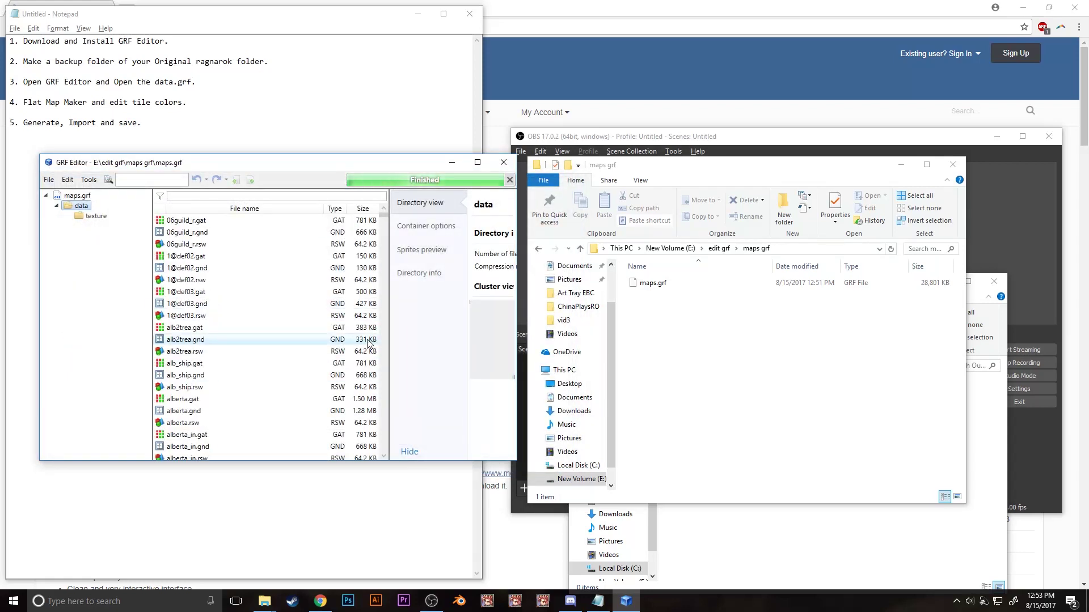
{"action": "left_click", "coordinate": [204, 223]}
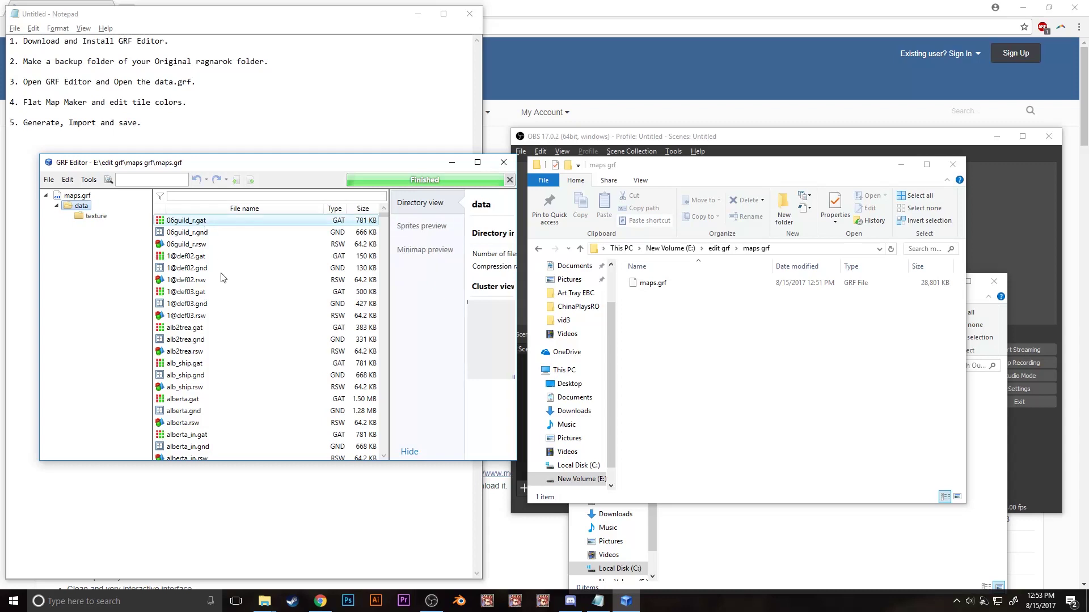
{"action": "key", "text": "ctrl+a"}
{"action": "scroll", "coordinate": [235, 294], "scroll_direction": "down", "scroll_amount": 7}
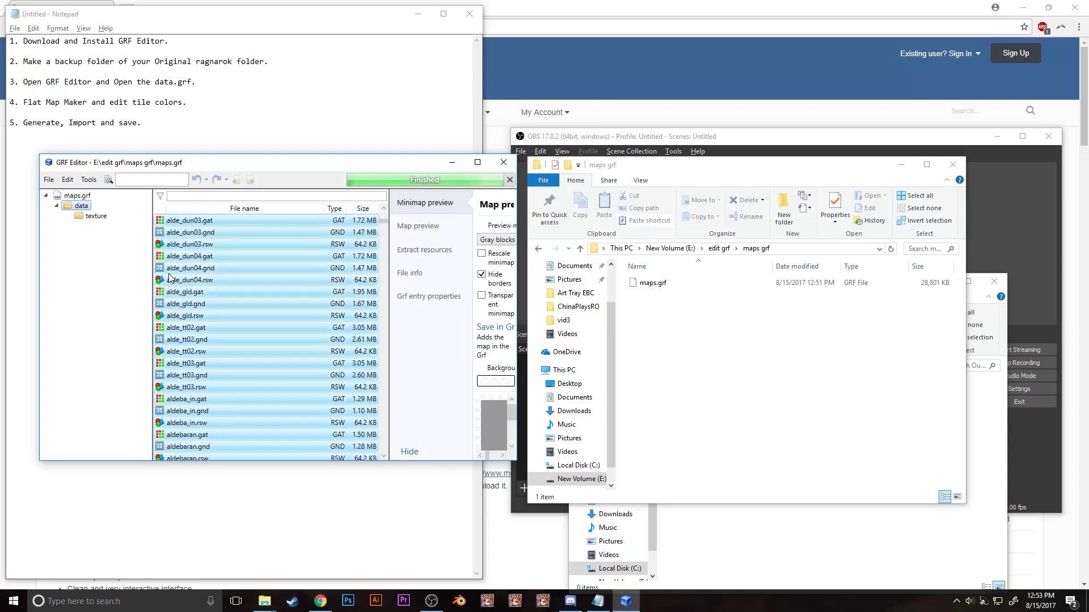
{"action": "scroll", "coordinate": [165, 272], "scroll_direction": "down", "scroll_amount": 2}
Step: Extract all map files in the data folder of maps.grf to the "maps grf" folder inside "edit grf"
{"action": "left_click", "coordinate": [164, 270]}
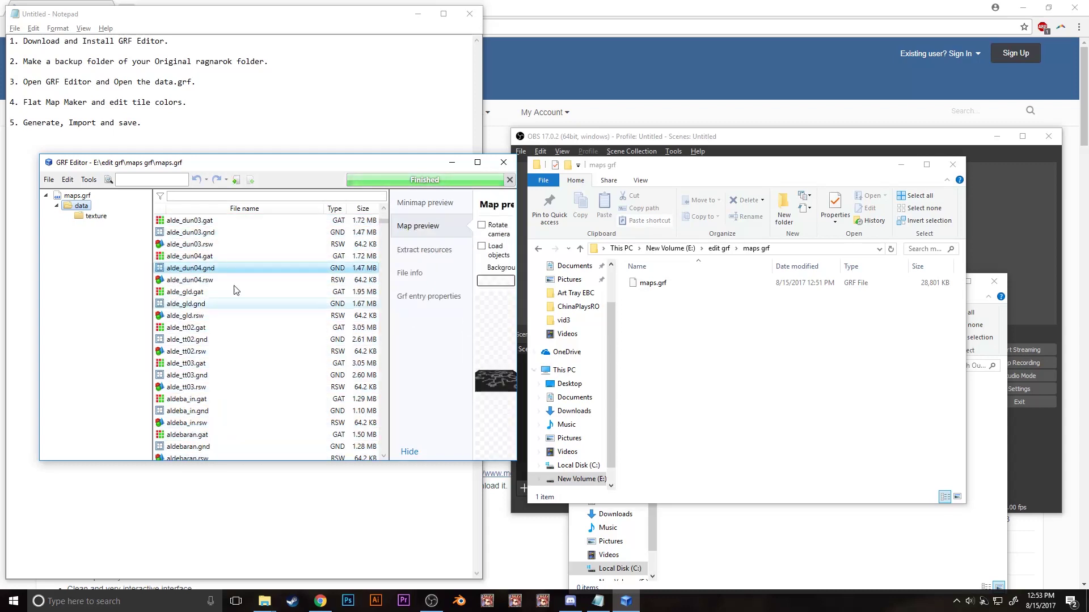
{"action": "key", "text": "ctrl+a"}
{"action": "right_click", "coordinate": [193, 253]}
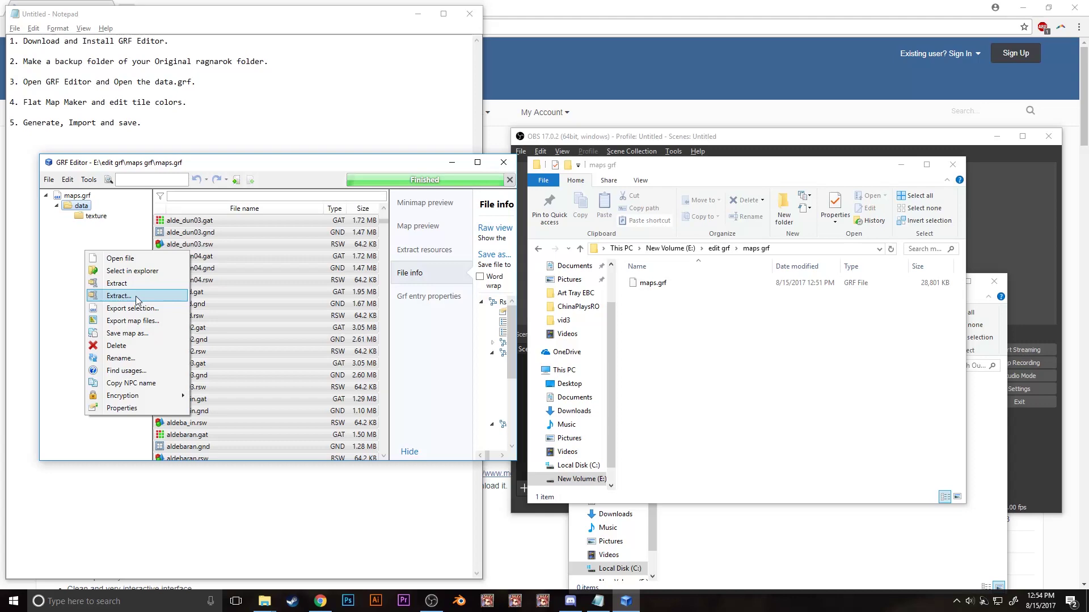
{"action": "left_click", "coordinate": [135, 296]}
{"action": "left_click_drag", "start_coordinate": [238, 188], "coordinate": [652, 205]}
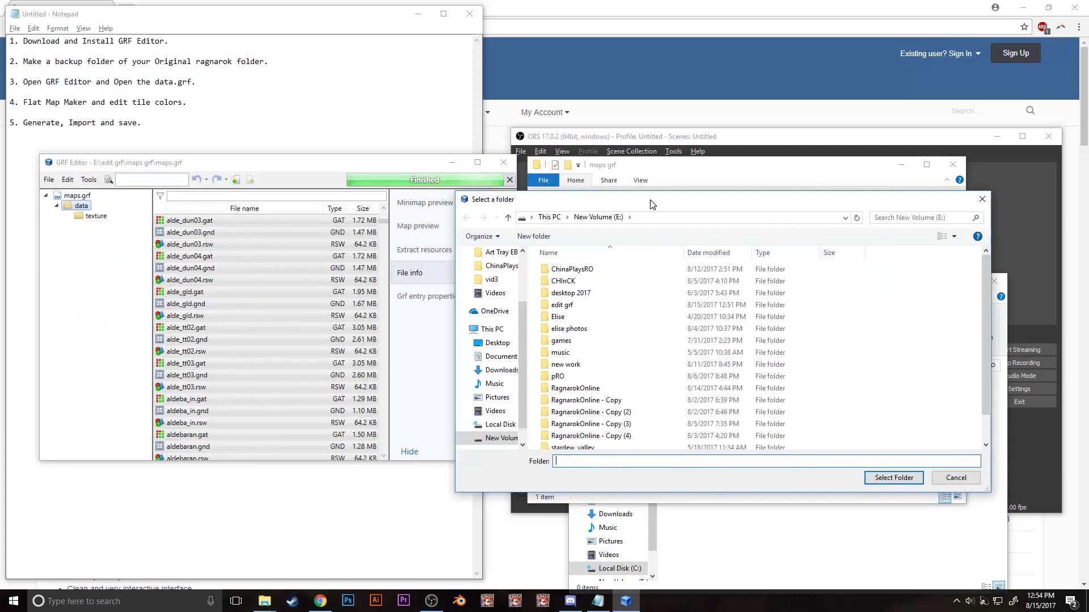
{"action": "scroll", "coordinate": [627, 397], "scroll_direction": "down", "scroll_amount": 1}
{"action": "scroll", "coordinate": [613, 402], "scroll_direction": "up", "scroll_amount": 1}
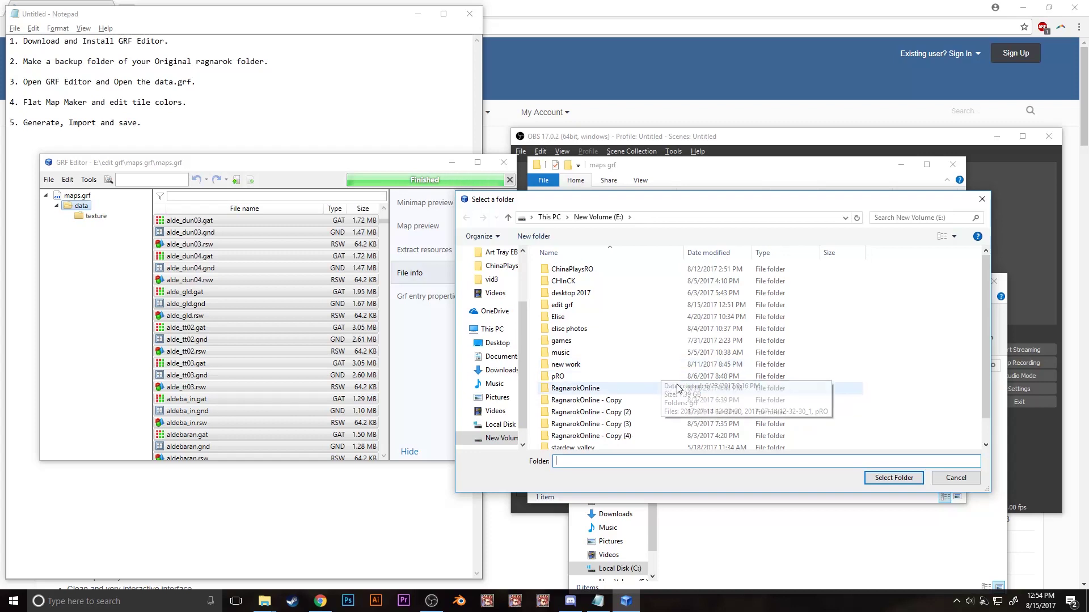
{"action": "double_click", "coordinate": [574, 306]}
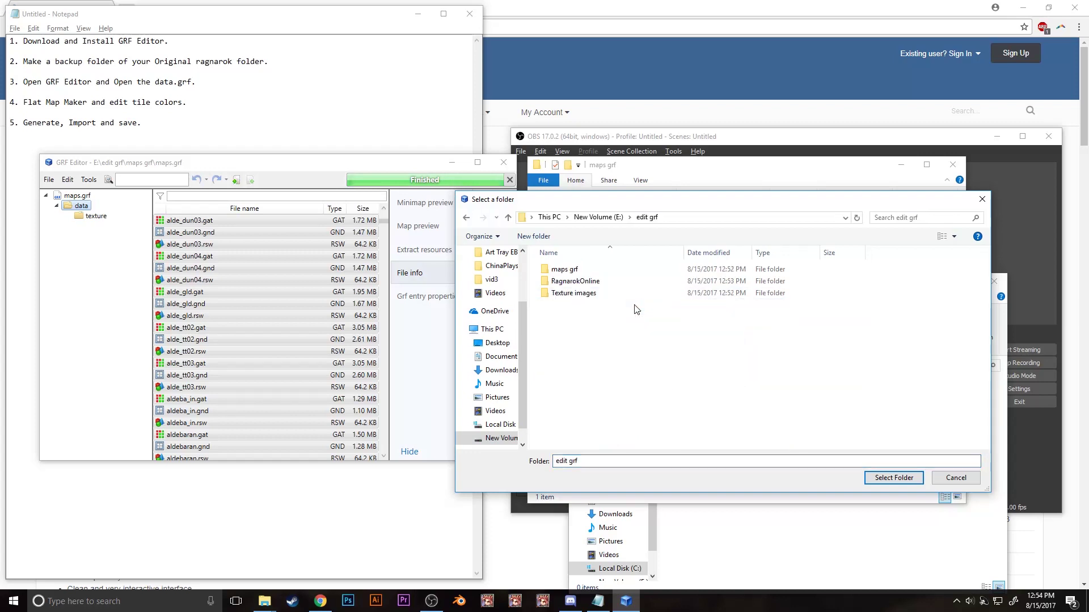
{"action": "double_click", "coordinate": [567, 270]}
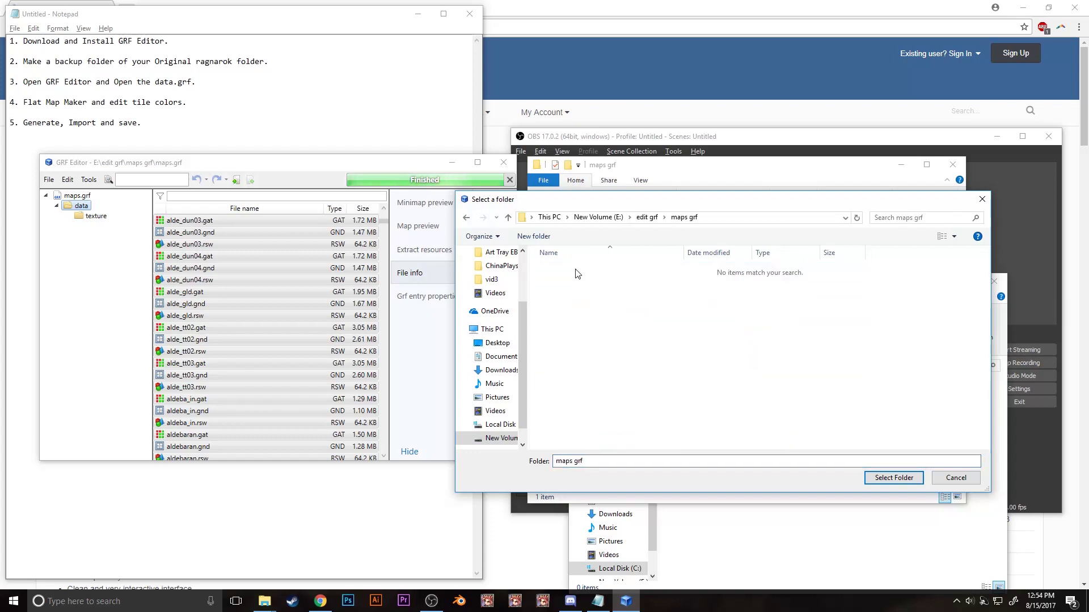
{"action": "left_click", "coordinate": [890, 478]}
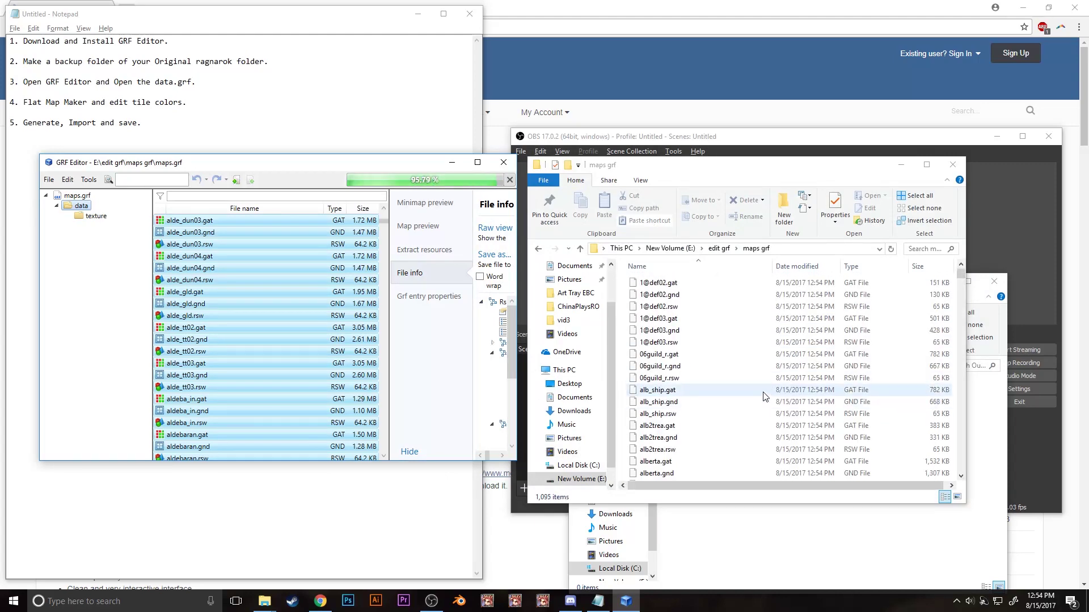
Step: Select all extracted map files in the "maps grf" folder, leaving maps.grf out of the selection
{"action": "key", "text": "ctrl+a"}
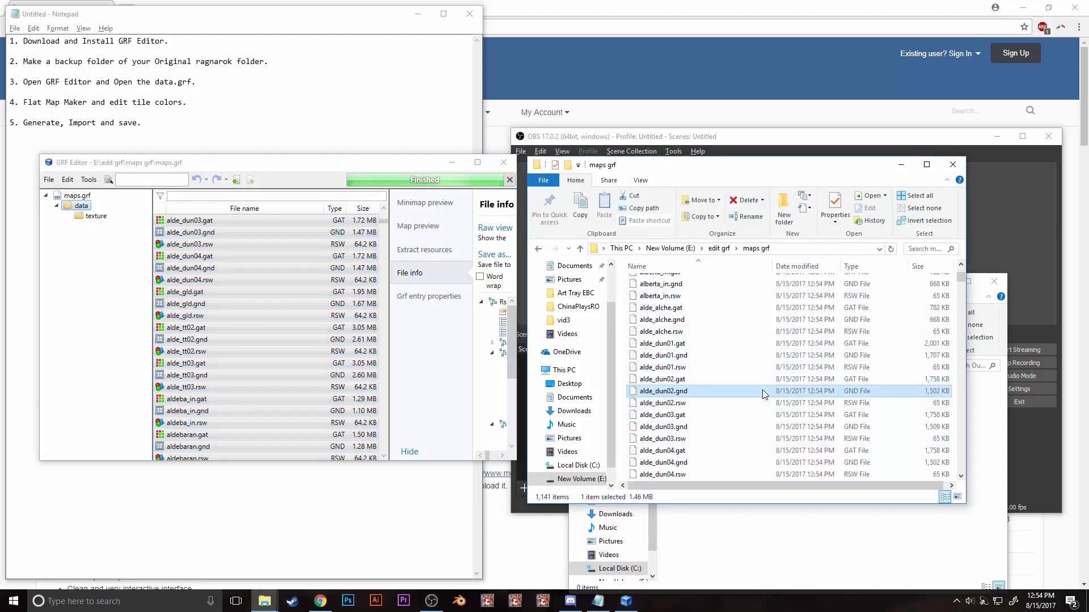
{"action": "left_click_drag", "start_coordinate": [960, 277], "coordinate": [959, 374]}
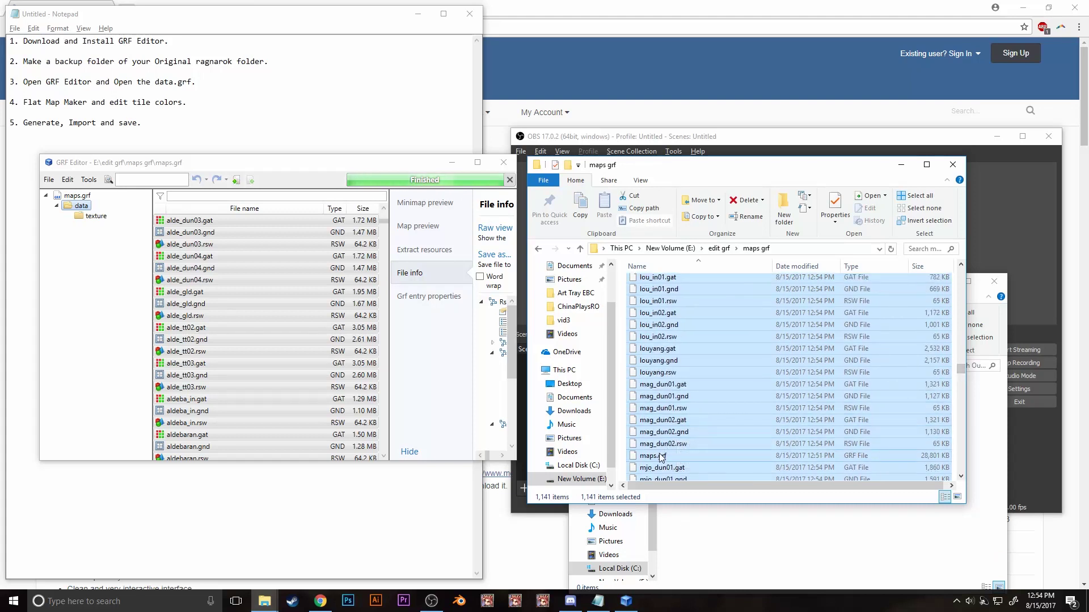
{"action": "left_click", "coordinate": [825, 458], "text": "ctrl"}
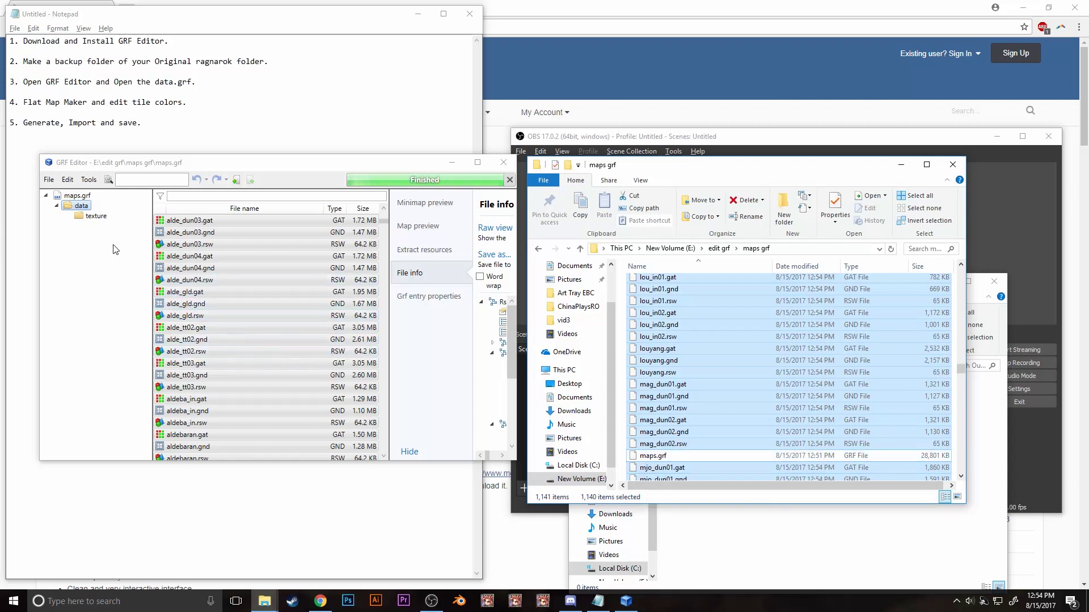
Step: Close maps.grf in GRF Editor and open data.grf from the RagnarokOnline folder inside "edit grf"
{"action": "left_click", "coordinate": [57, 171]}
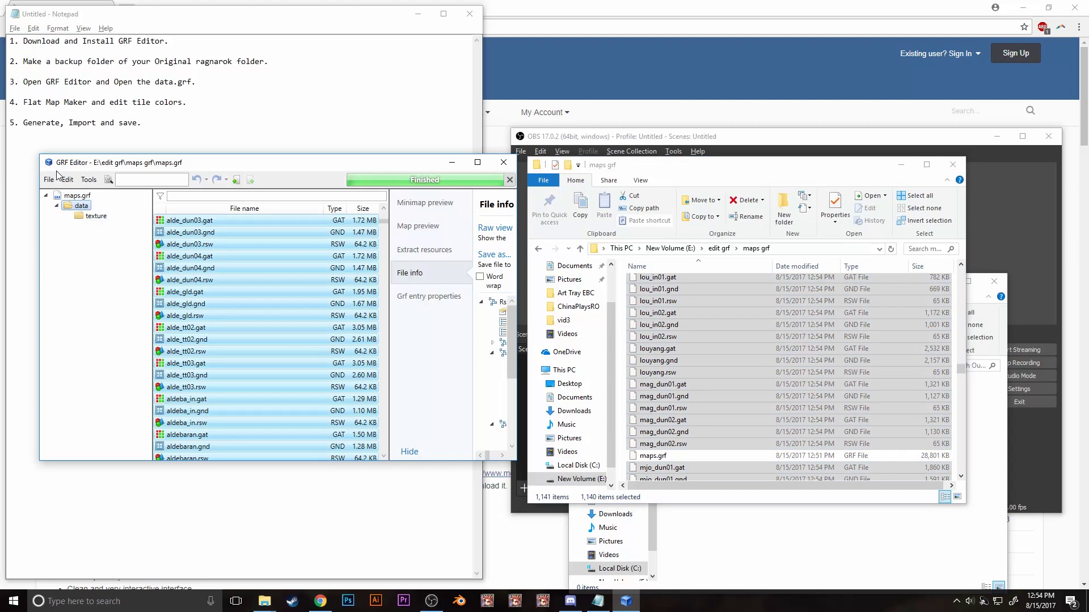
{"action": "left_click", "coordinate": [51, 178]}
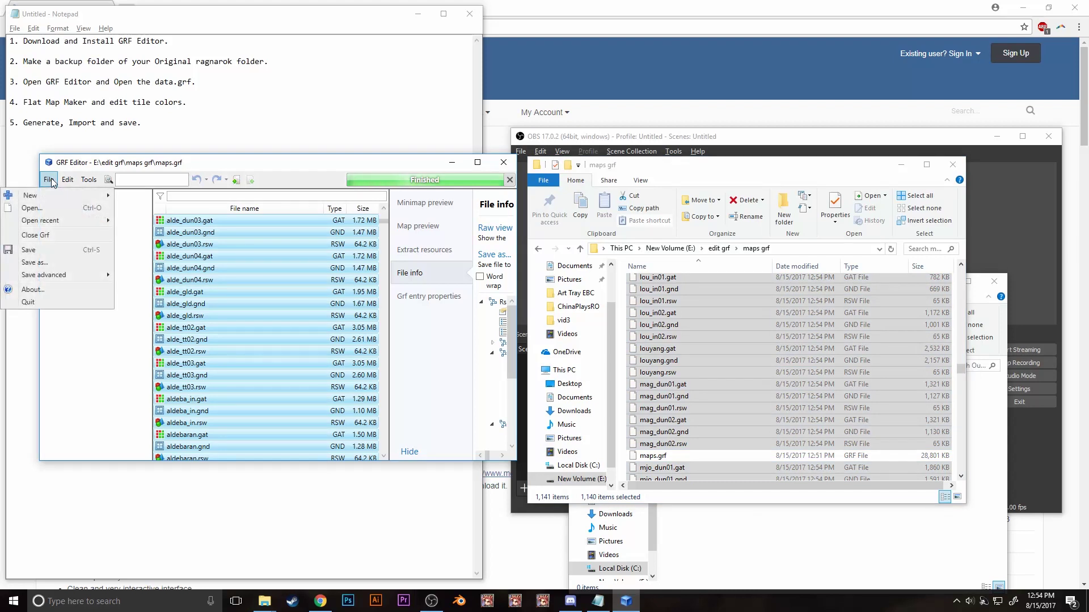
{"action": "left_click", "coordinate": [50, 234]}
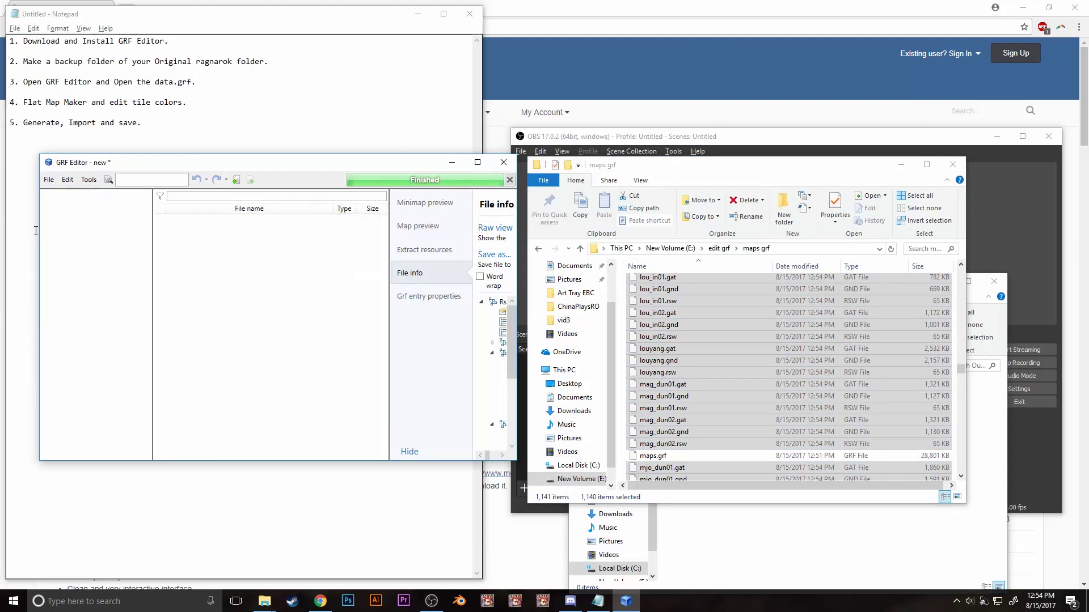
{"action": "left_click", "coordinate": [49, 180]}
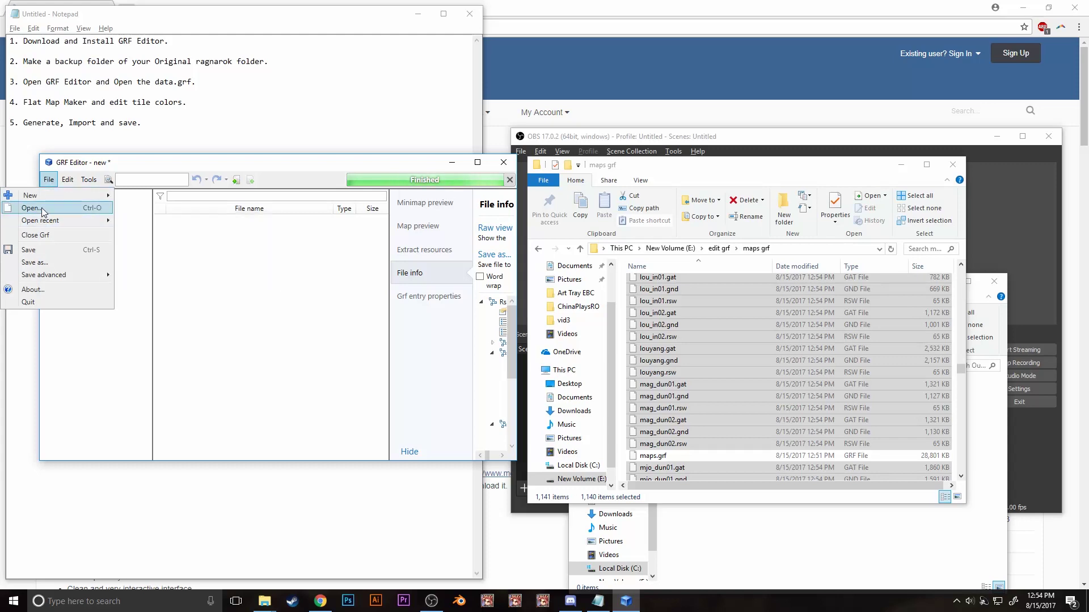
{"action": "left_click", "coordinate": [42, 208]}
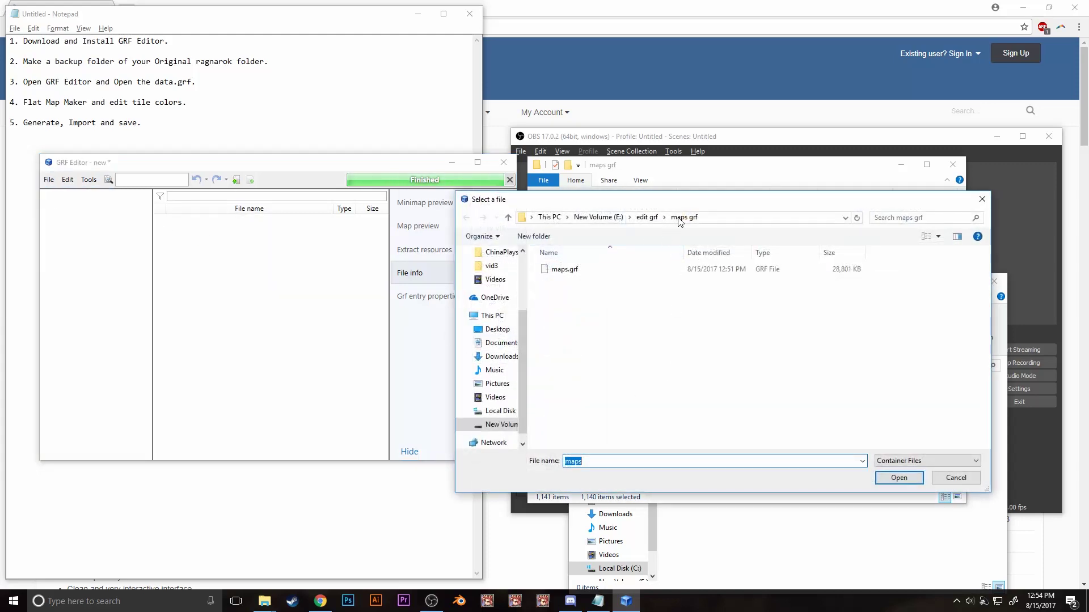
{"action": "left_click", "coordinate": [647, 218]}
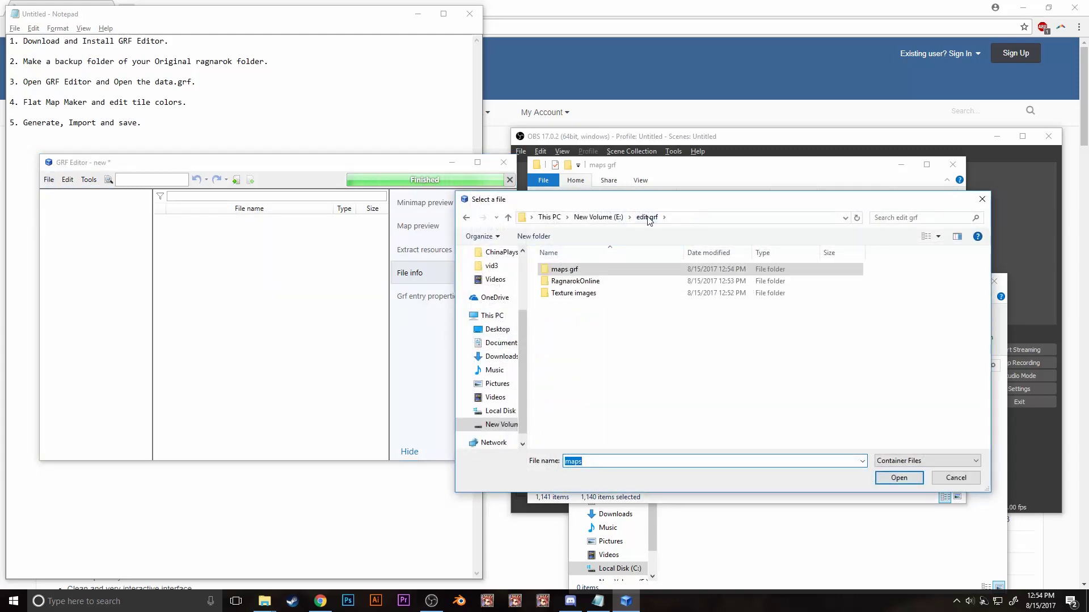
{"action": "double_click", "coordinate": [579, 281]}
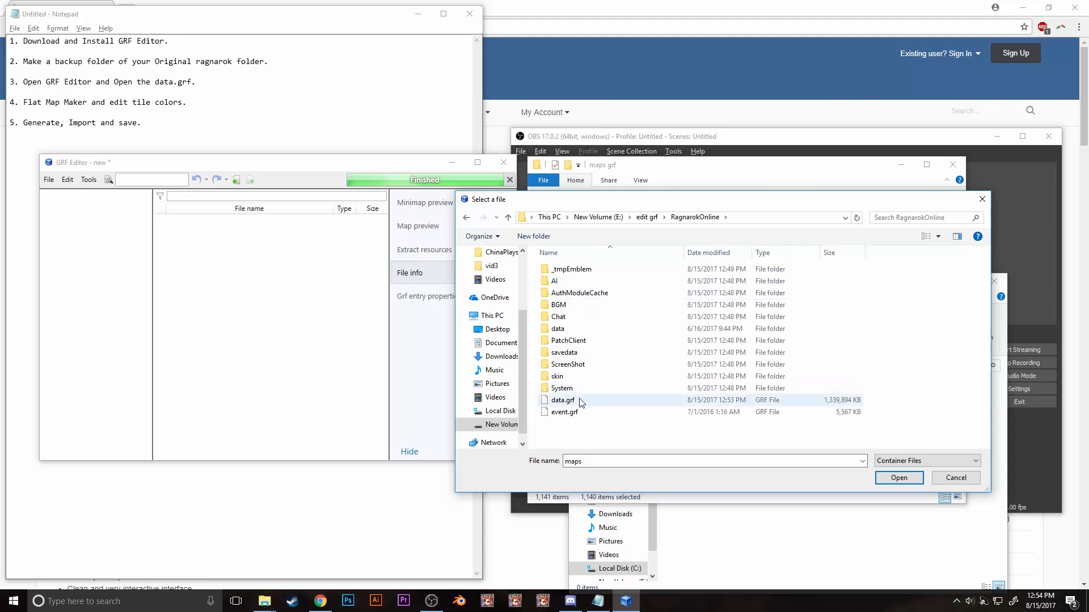
{"action": "double_click", "coordinate": [562, 401]}
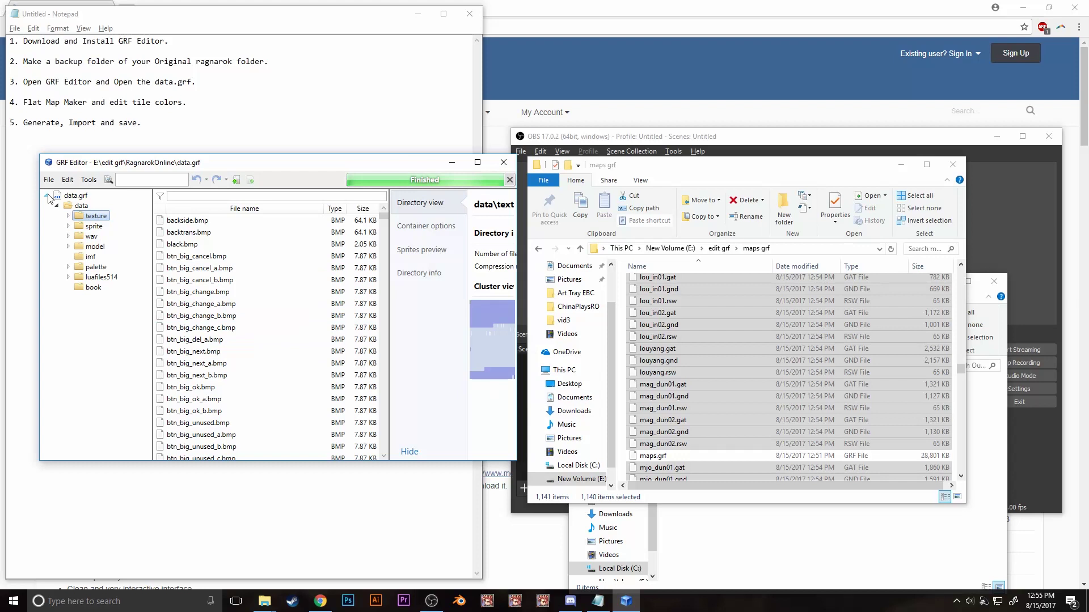
Step: Import the selected map files from the "maps grf" folder into the data folder of data.grf and save it
{"action": "left_click", "coordinate": [79, 206]}
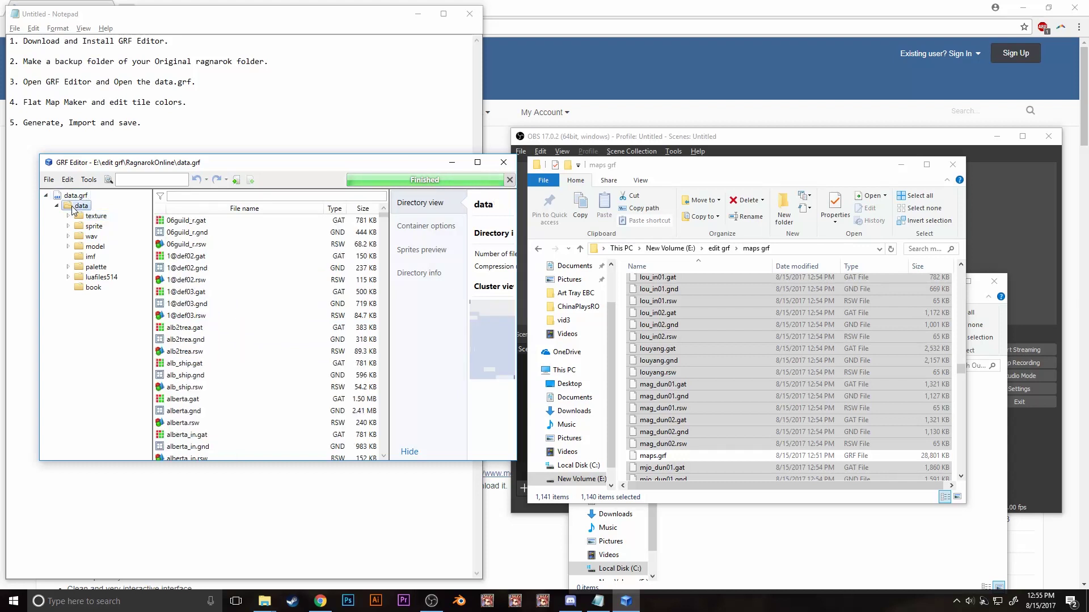
{"action": "left_click_drag", "start_coordinate": [681, 359], "coordinate": [282, 323]}
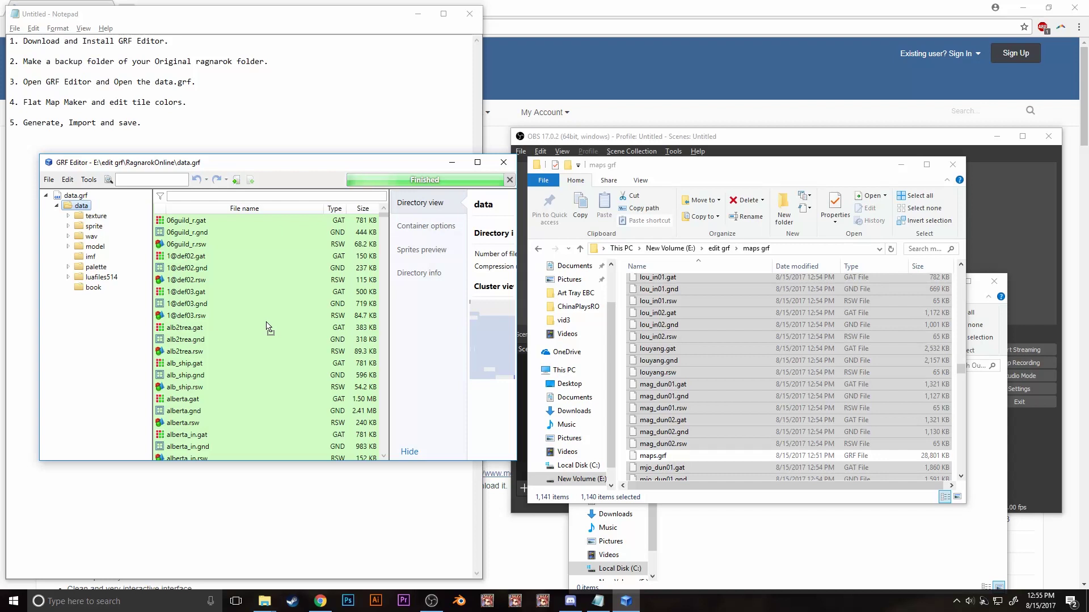
{"action": "left_click_drag", "start_coordinate": [267, 327], "coordinate": [266, 327]}
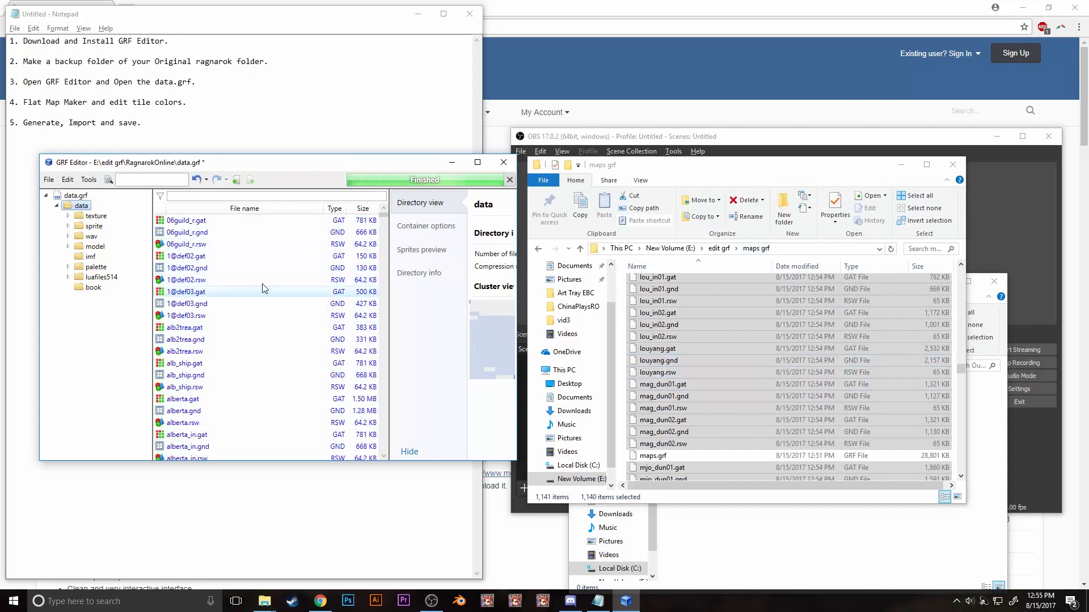
{"action": "scroll", "coordinate": [214, 348], "scroll_direction": "down", "scroll_amount": 5}
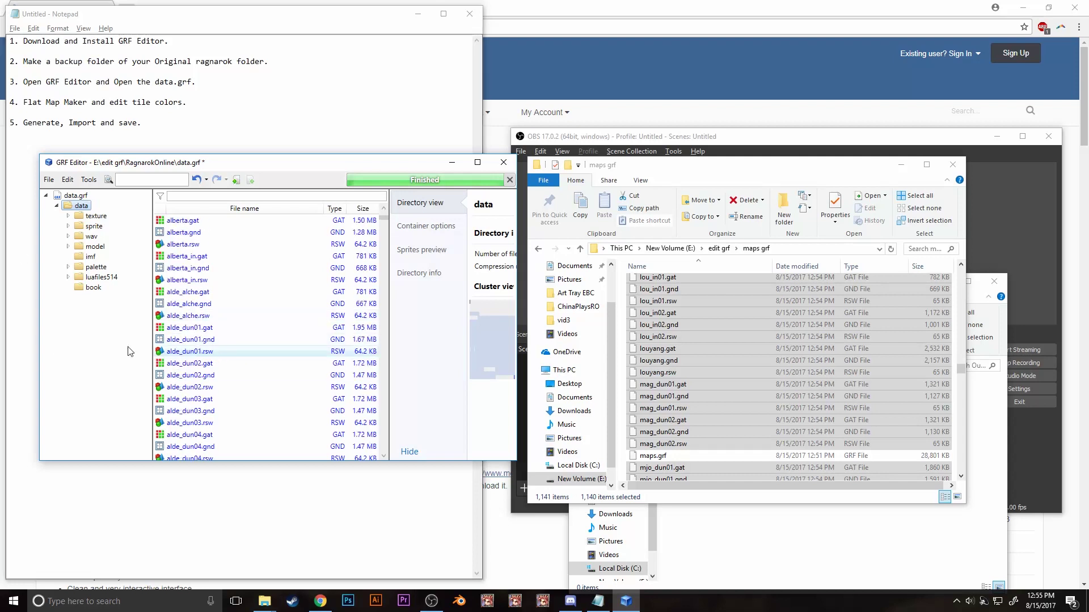
{"action": "left_click", "coordinate": [49, 180]}
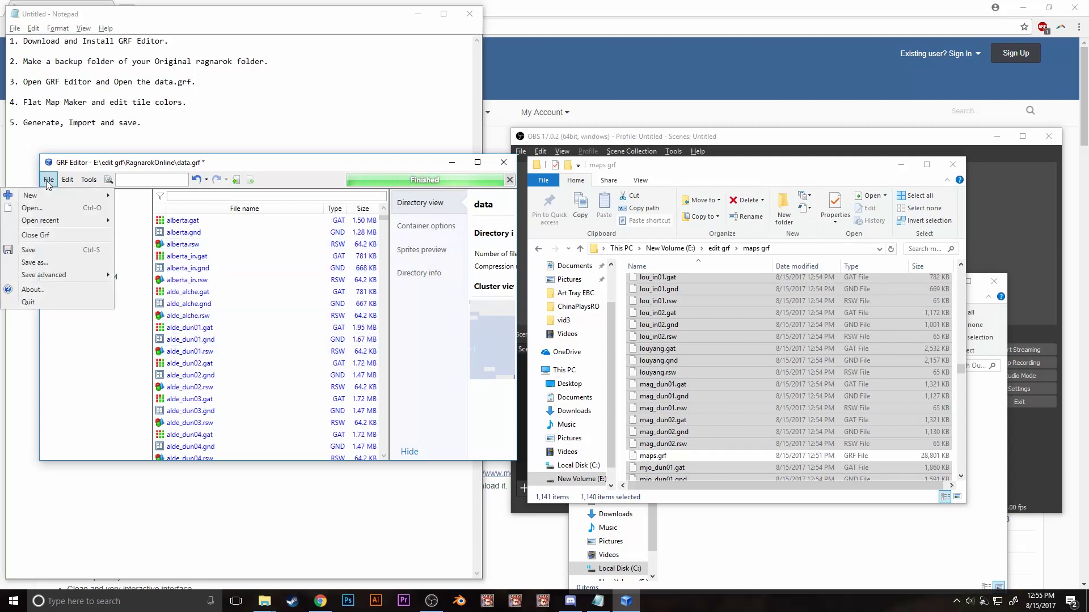
{"action": "left_click", "coordinate": [43, 252]}
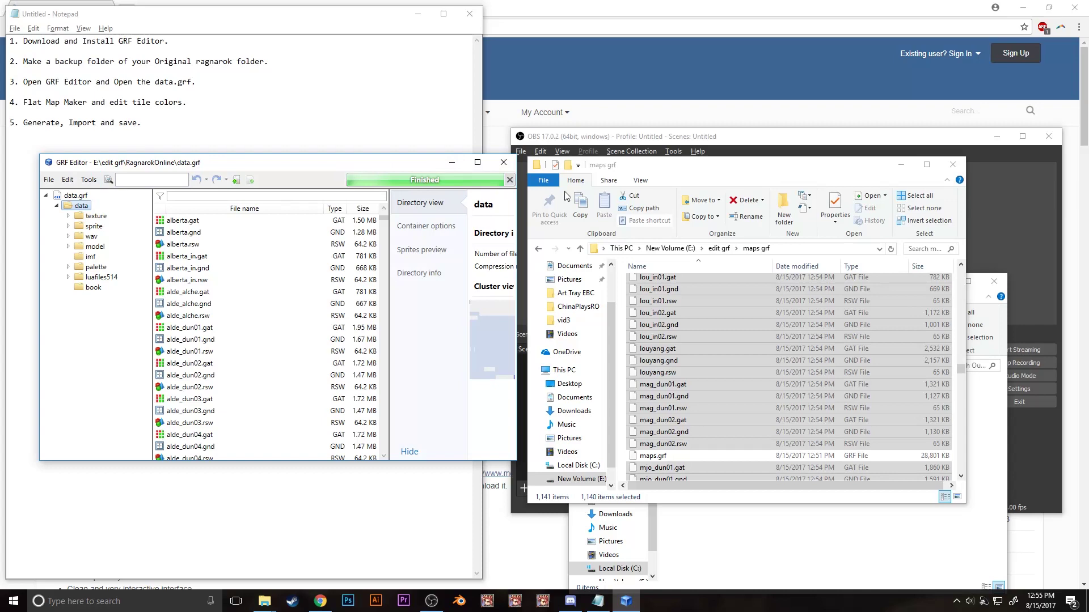
Step: Close GRF Editor and the spare File Explorer window behind the "maps grf" folder window
{"action": "left_click", "coordinate": [503, 163]}
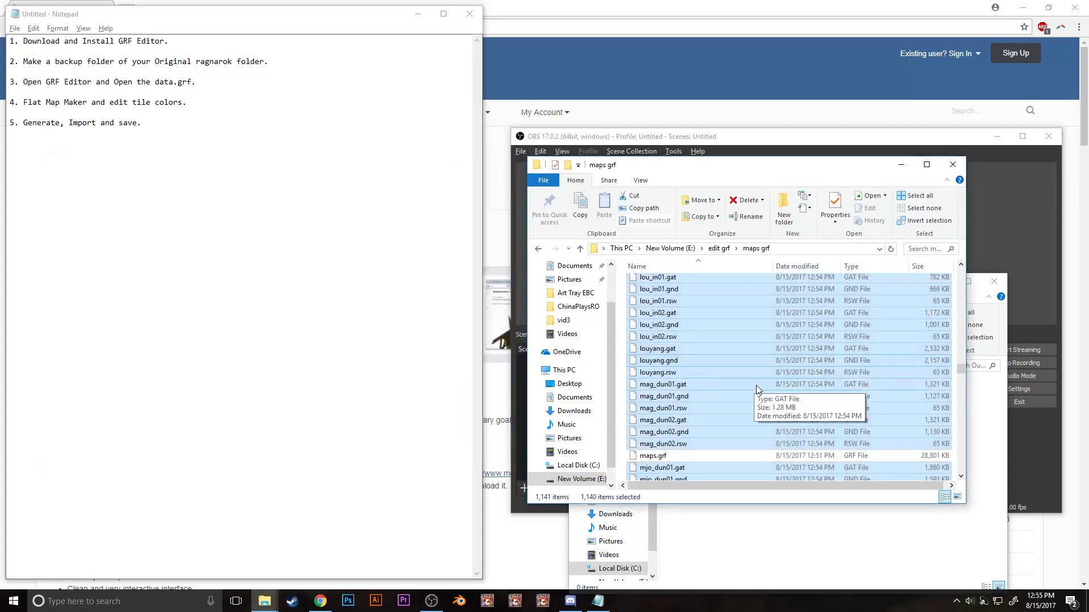
{"action": "left_click", "coordinate": [894, 543]}
{"action": "left_click", "coordinate": [990, 283]}
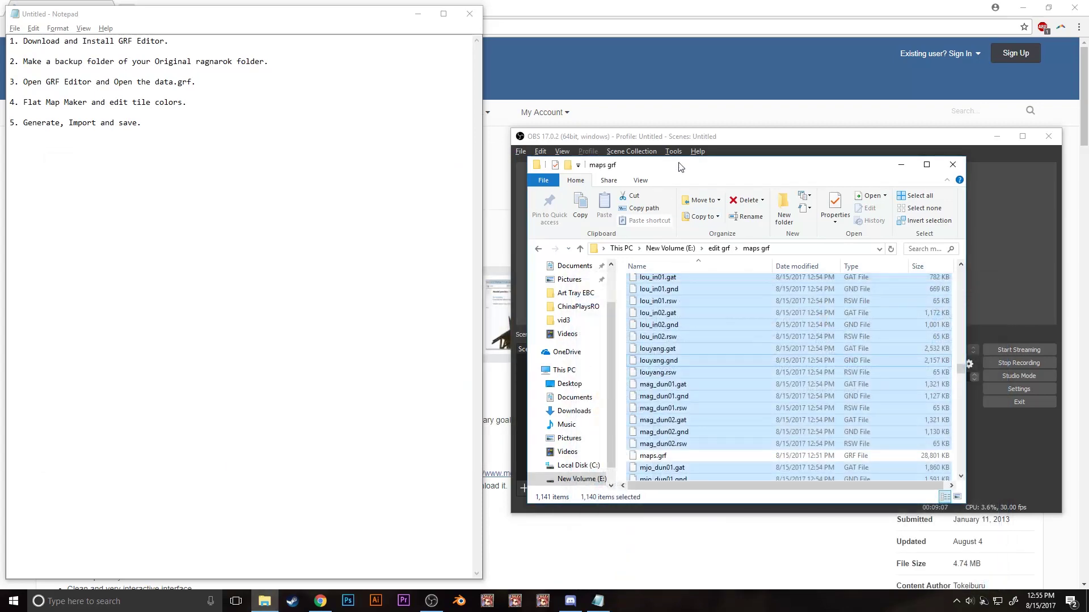
Step: Go from "maps grf" to the RagnarokOnline folder inside "edit grf" and launch the Ragnarok application
{"action": "left_click", "coordinate": [540, 250]}
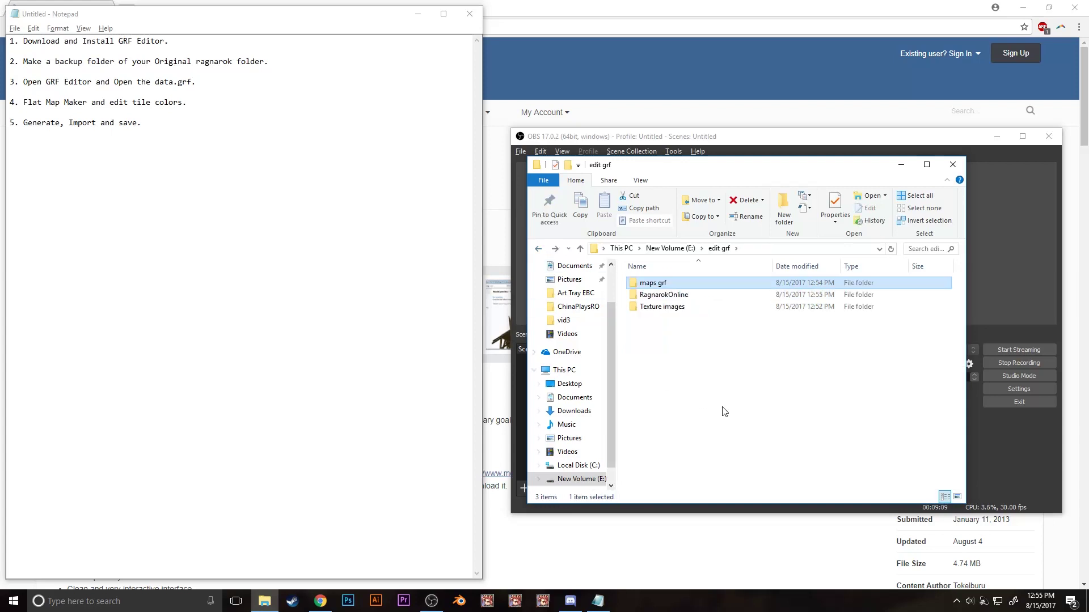
{"action": "double_click", "coordinate": [658, 295]}
{"action": "scroll", "coordinate": [702, 419], "scroll_direction": "down", "scroll_amount": 5}
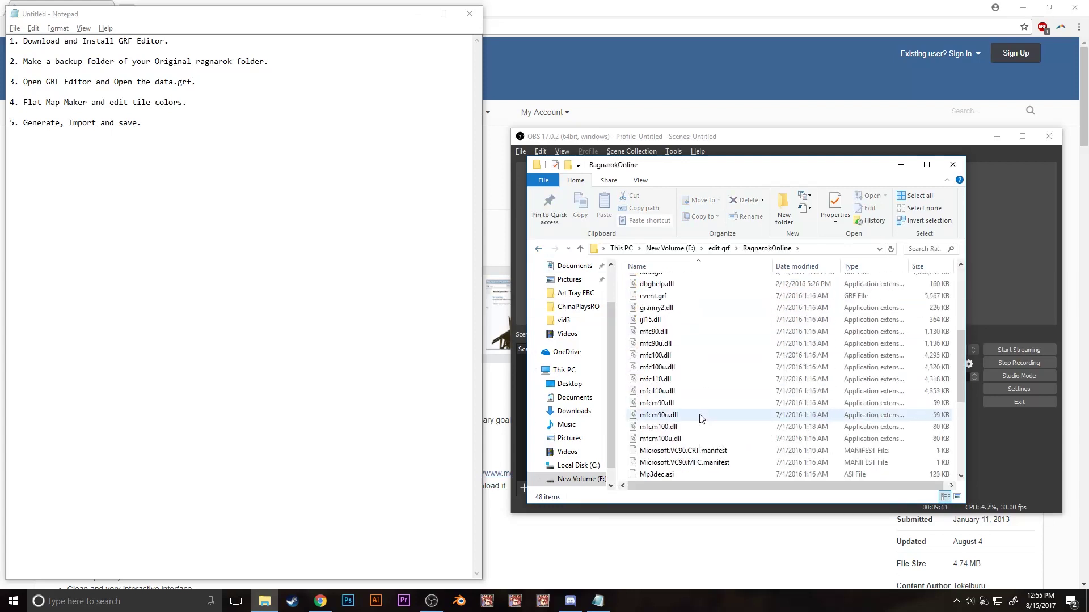
{"action": "scroll", "coordinate": [702, 419], "scroll_direction": "up", "scroll_amount": 4}
{"action": "scroll", "coordinate": [702, 418], "scroll_direction": "down", "scroll_amount": 9}
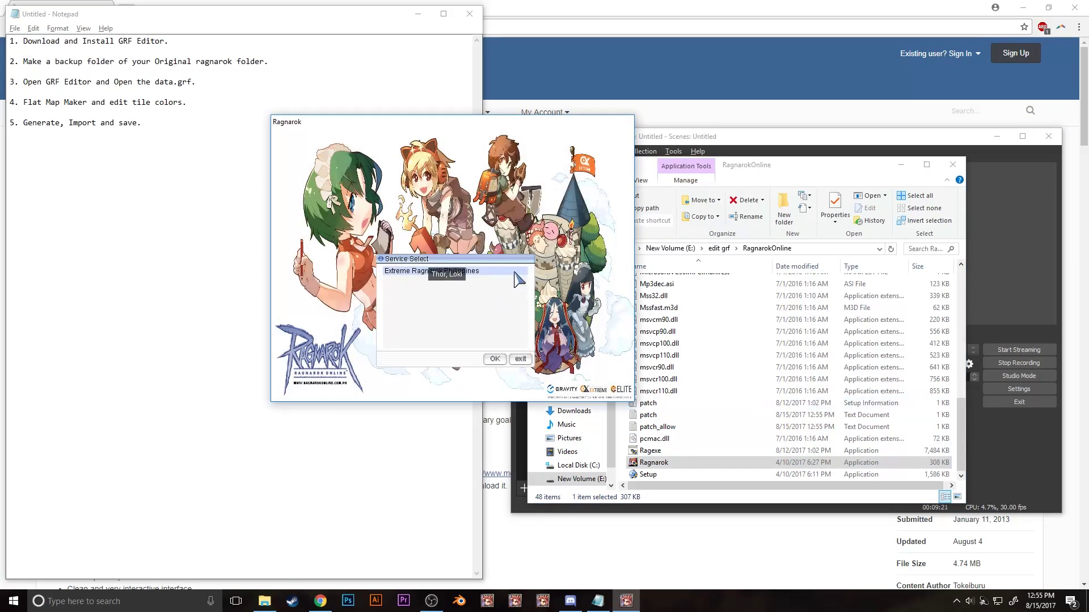
Step: Select the listed Ragnarok service, log in with the account password, and enter the four-digit security PIN
{"action": "double_click", "coordinate": [515, 273]}
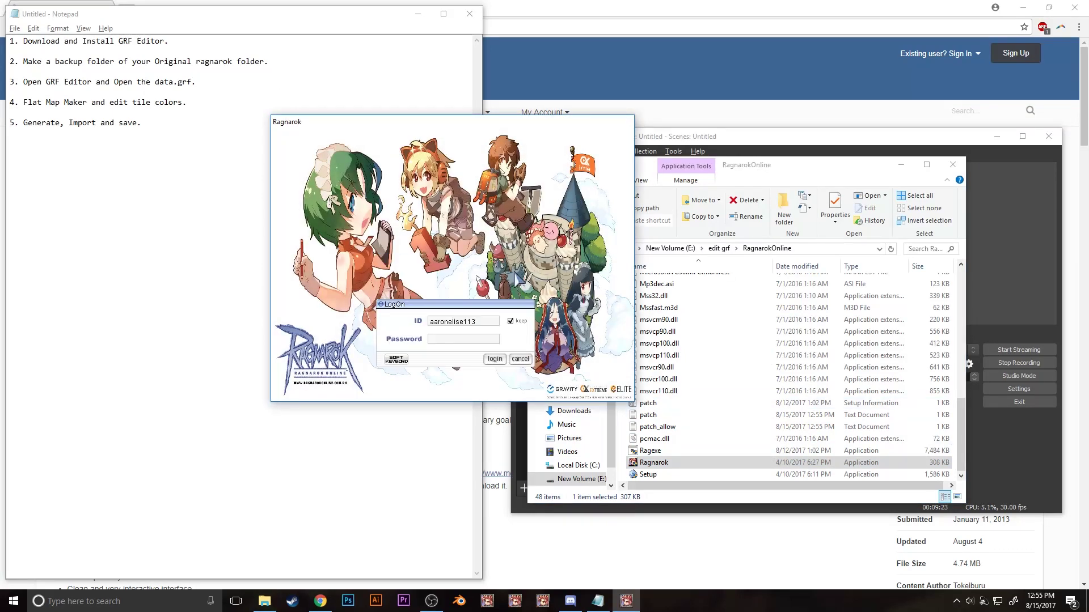
{"action": "key", "text": "Return"}
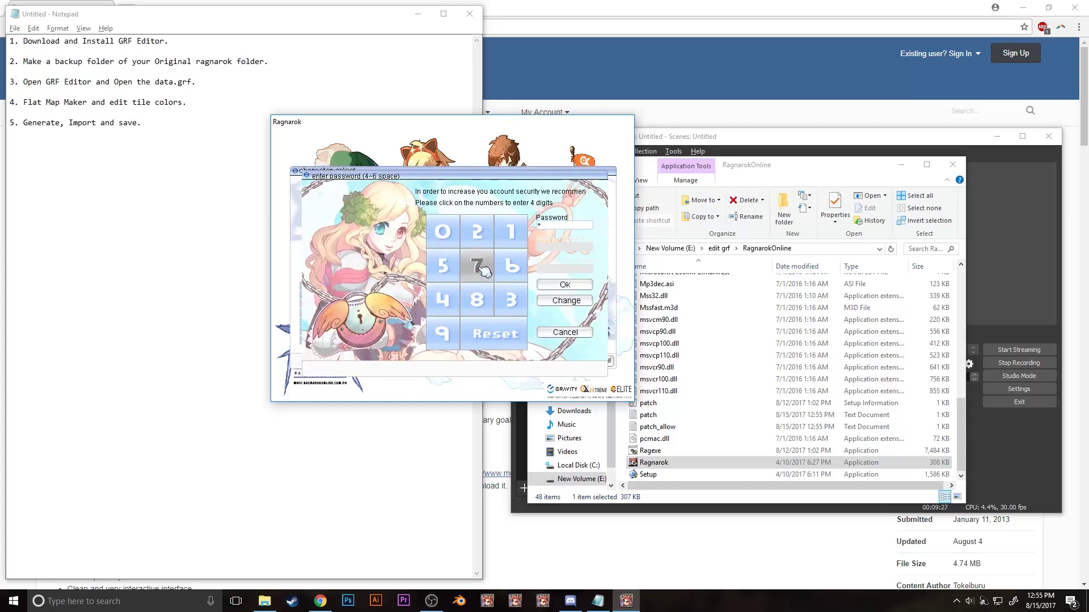
{"action": "left_click", "coordinate": [491, 301]}
{"action": "left_click", "coordinate": [509, 266]}
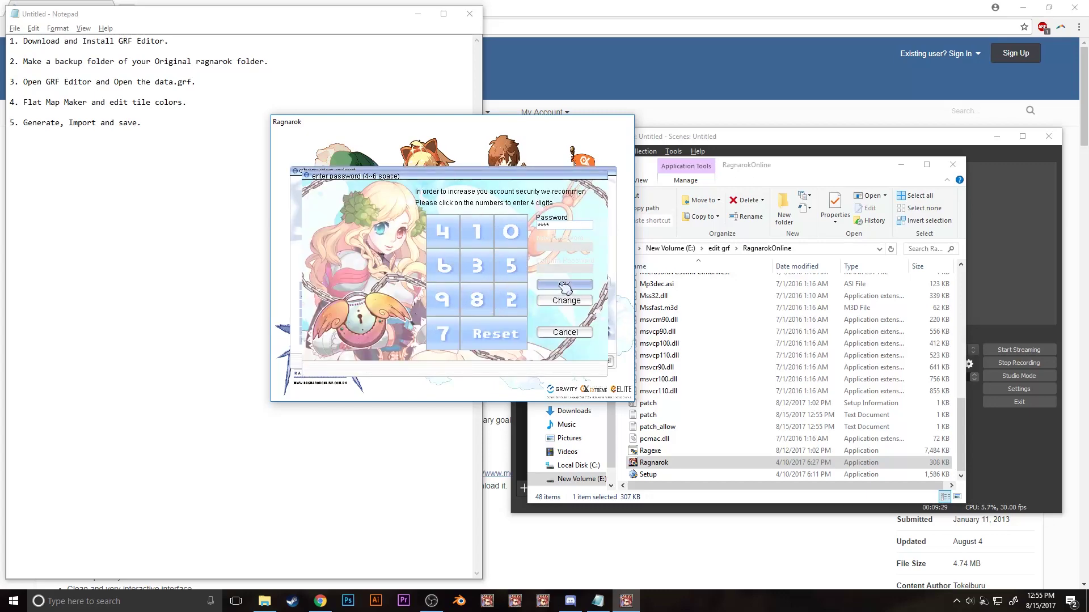